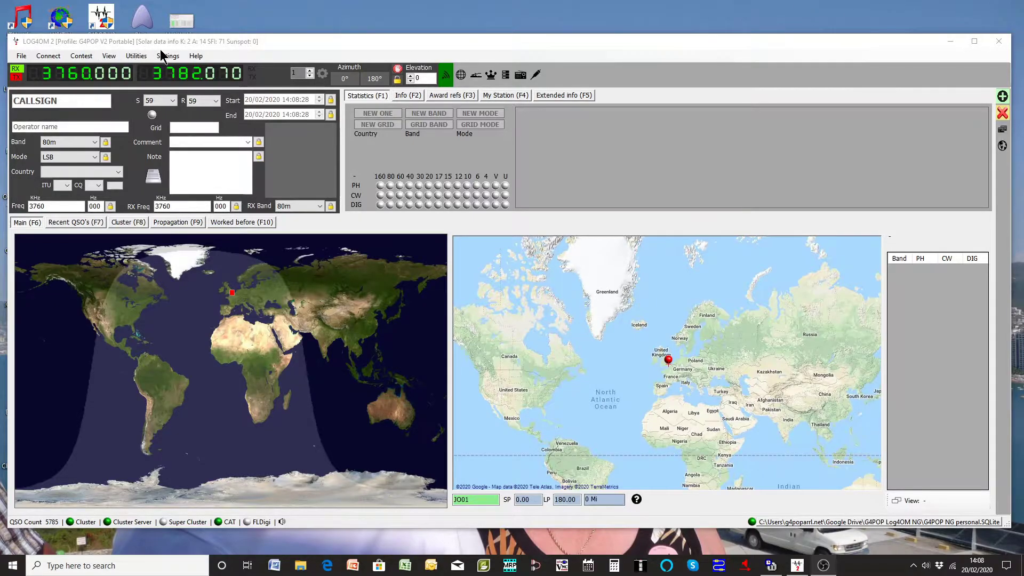
# Open the QSL Manager and set the confirmation type to search to LOTW.
pyautogui.click(136, 56)
pyautogui.click(138, 57)
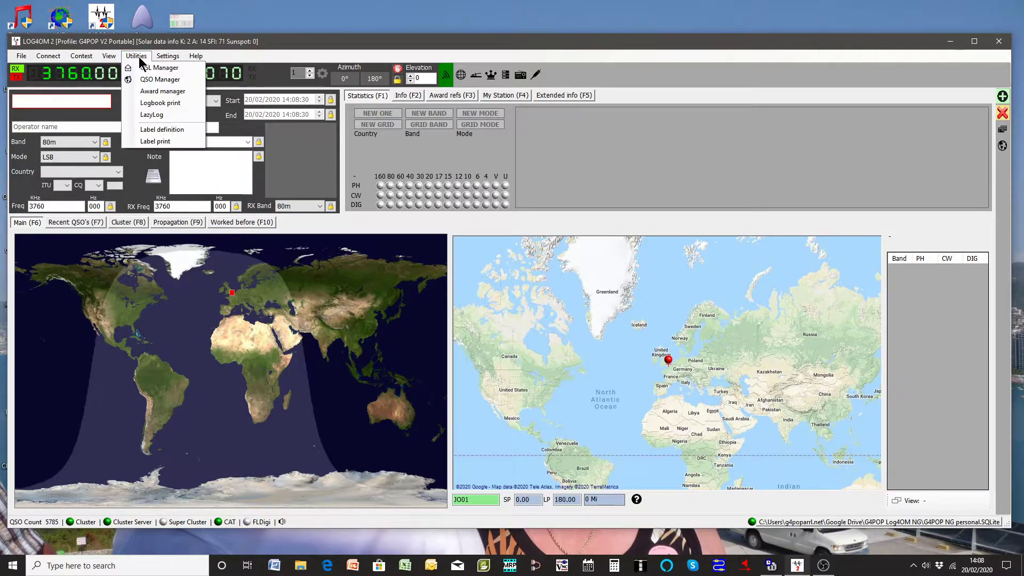
pyautogui.click(155, 68)
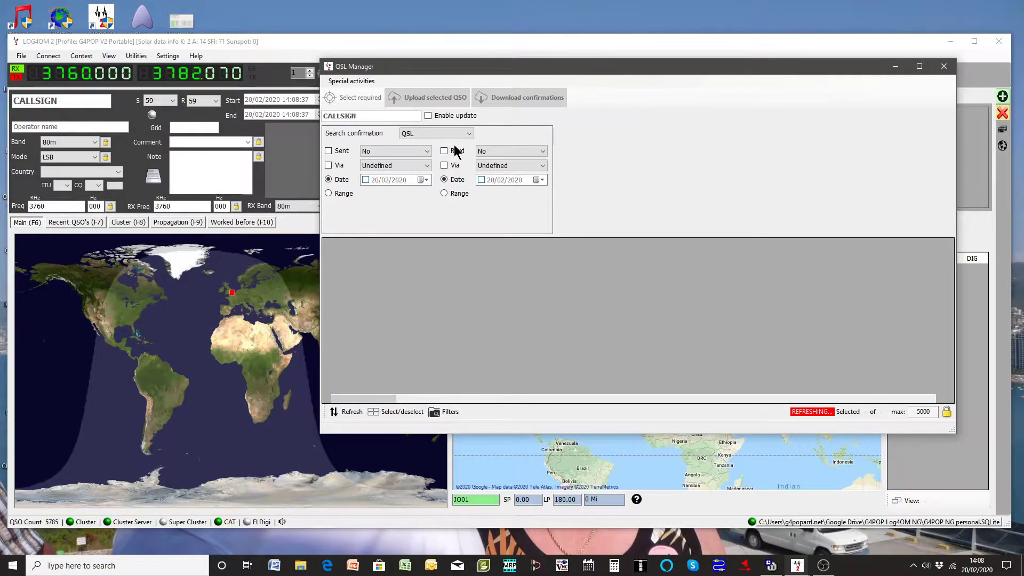
pyautogui.click(468, 133)
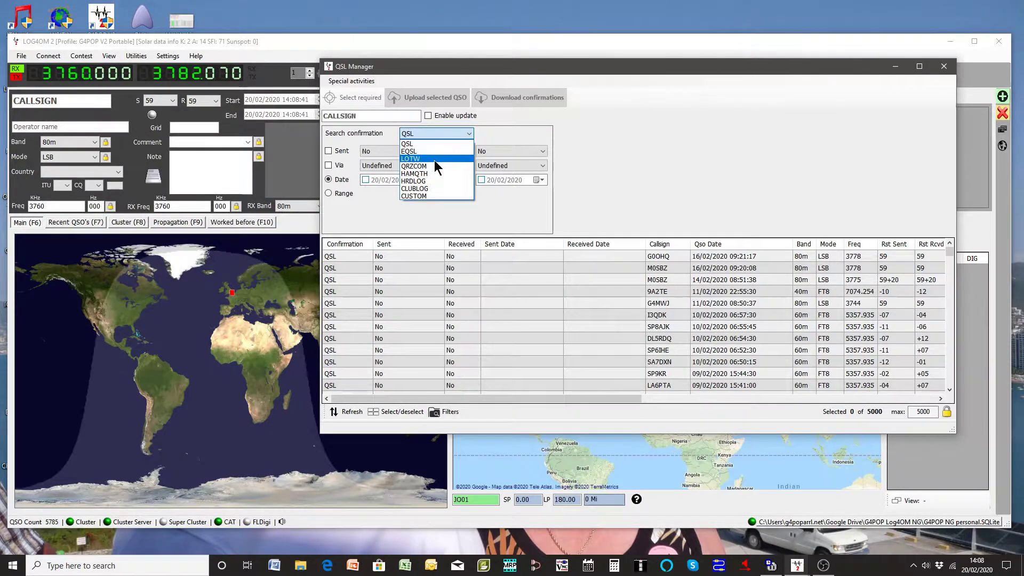
pyautogui.click(434, 159)
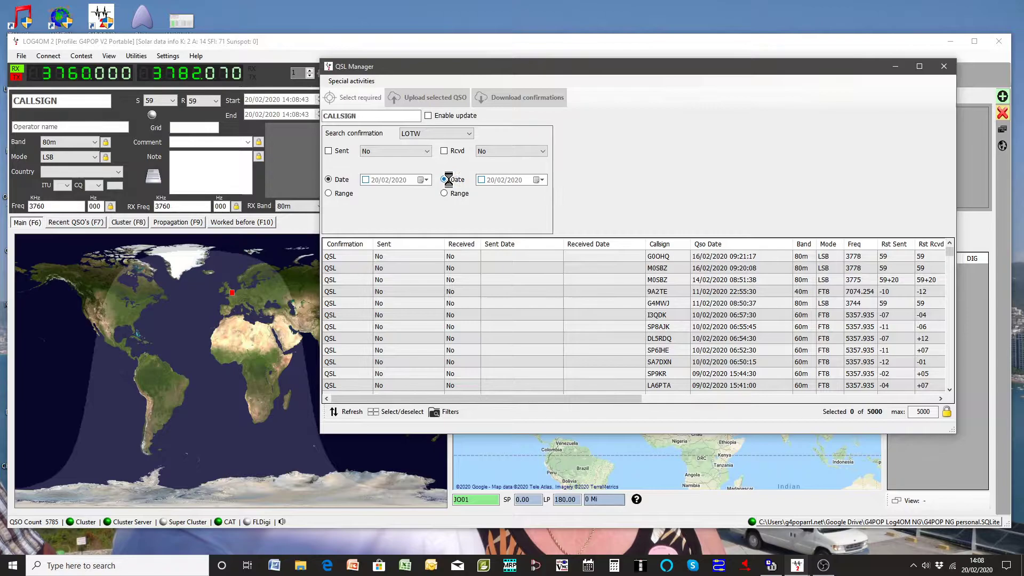
pyautogui.click(444, 179)
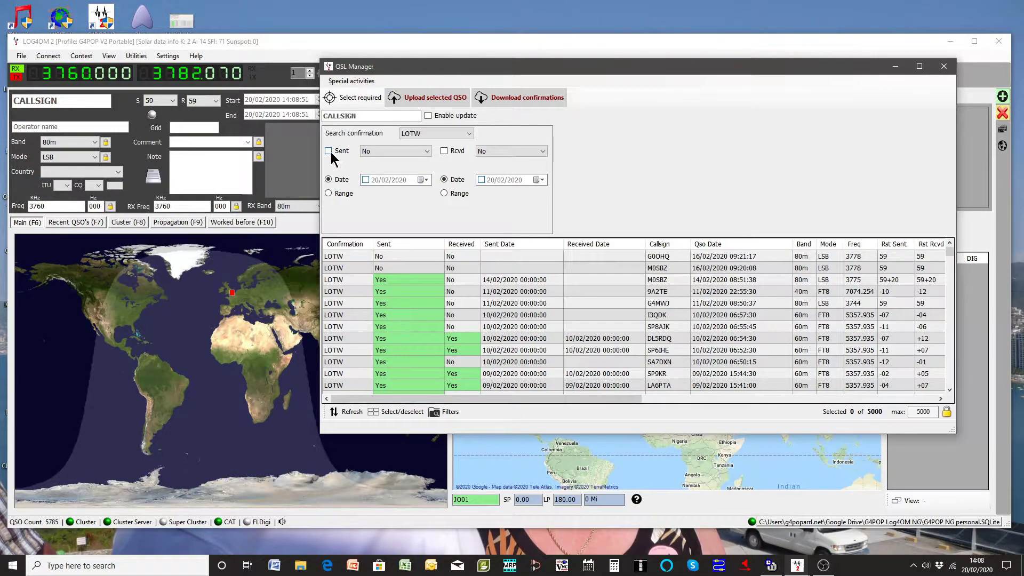
# Restrict the LOTW search to contacts with sent status Yes and received status No.
pyautogui.click(328, 151)
pyautogui.click(427, 151)
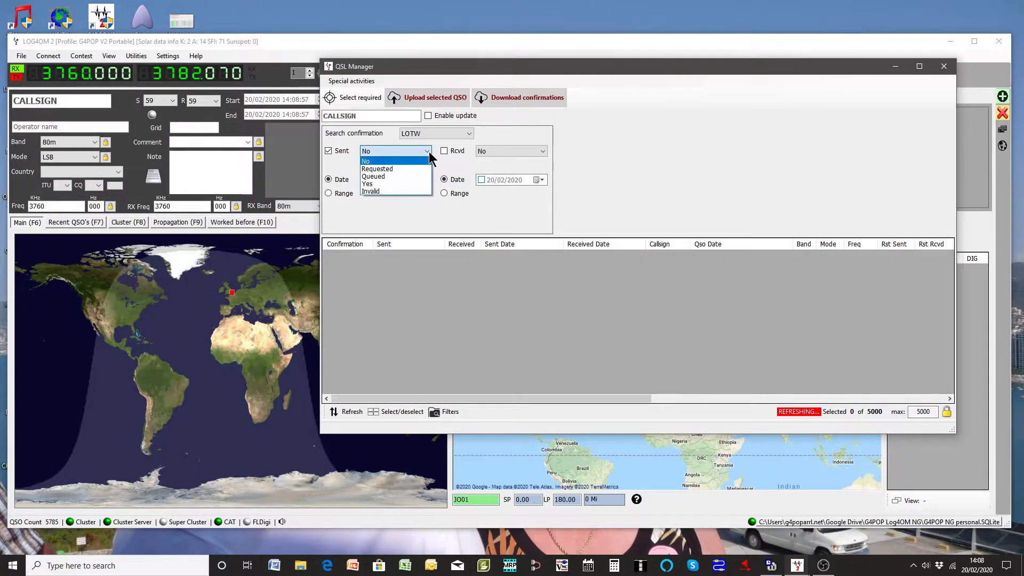
pyautogui.click(386, 181)
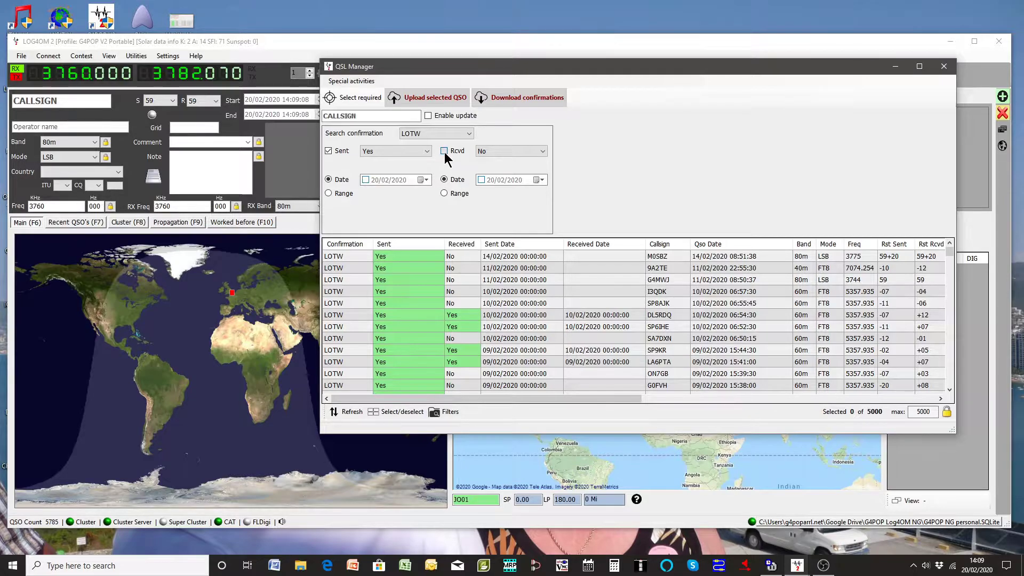
pyautogui.click(444, 152)
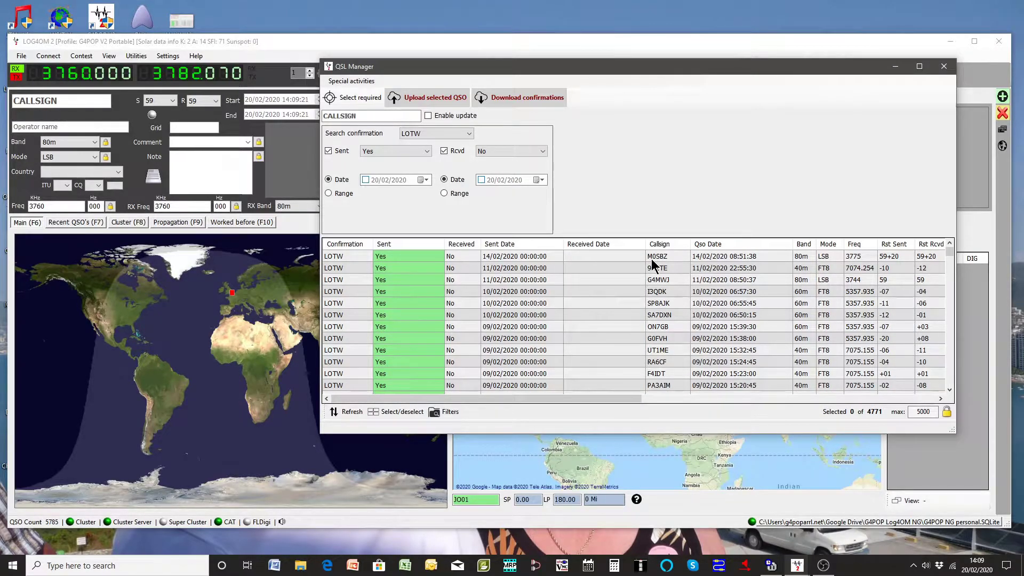
pyautogui.moveTo(601, 401)
pyautogui.mouseDown()
pyautogui.moveTo(616, 403)
pyautogui.moveTo(590, 399)
pyautogui.mouseUp()
# Add a filter for Dxcc EQUAL 291 and apply it to the contact list.
pyautogui.click(446, 415)
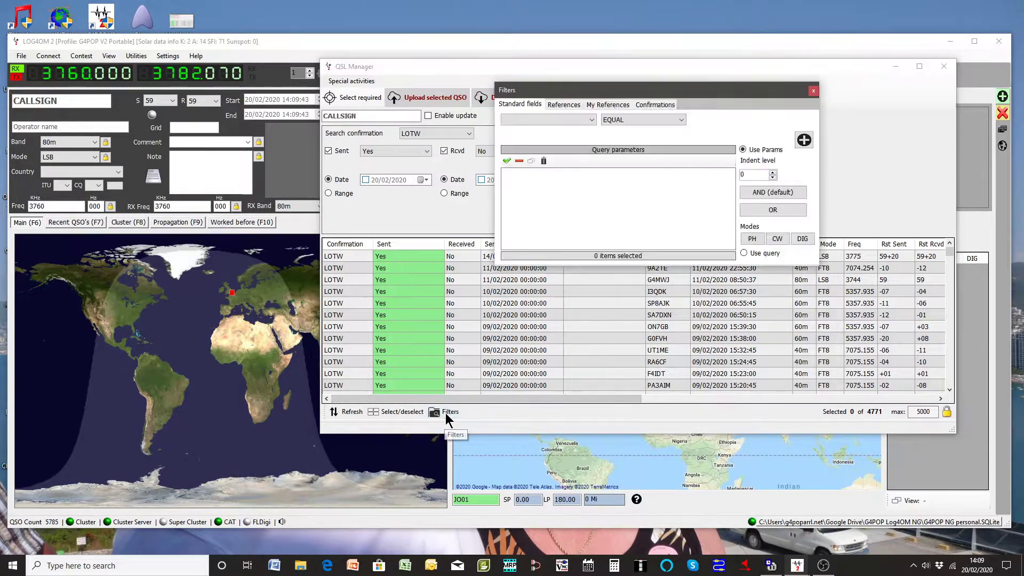
pyautogui.click(589, 120)
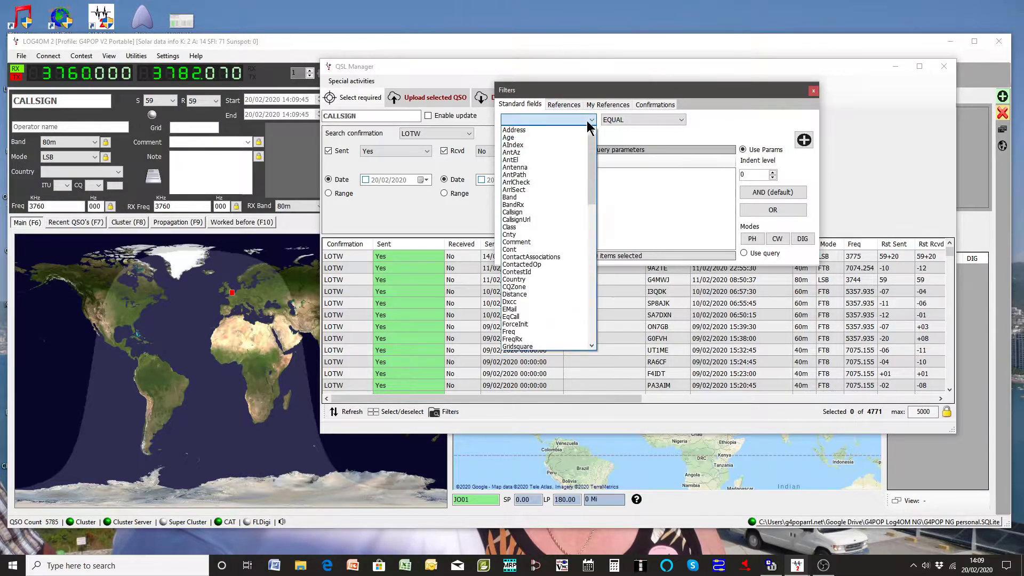
pyautogui.click(525, 302)
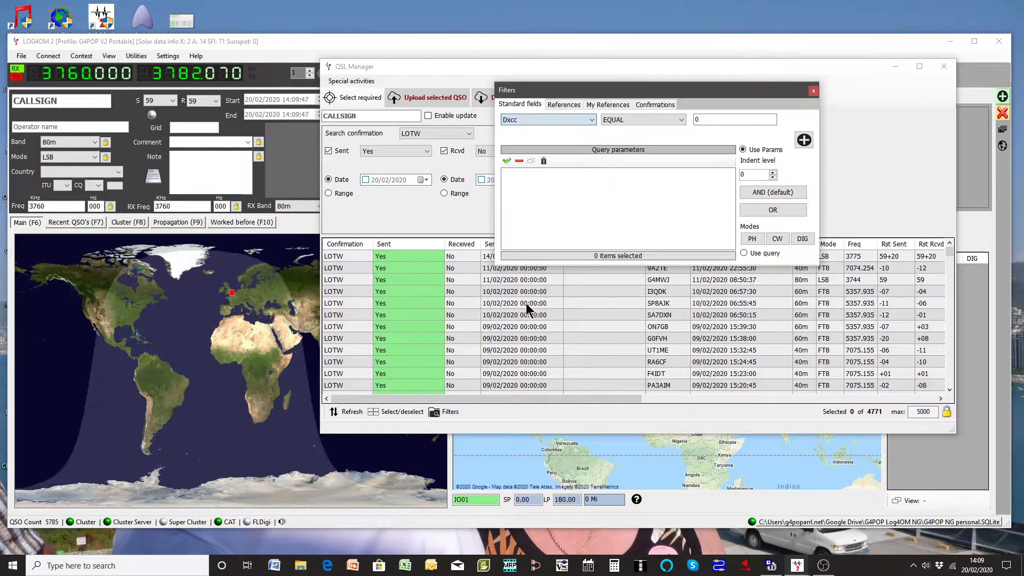
pyautogui.click(713, 120)
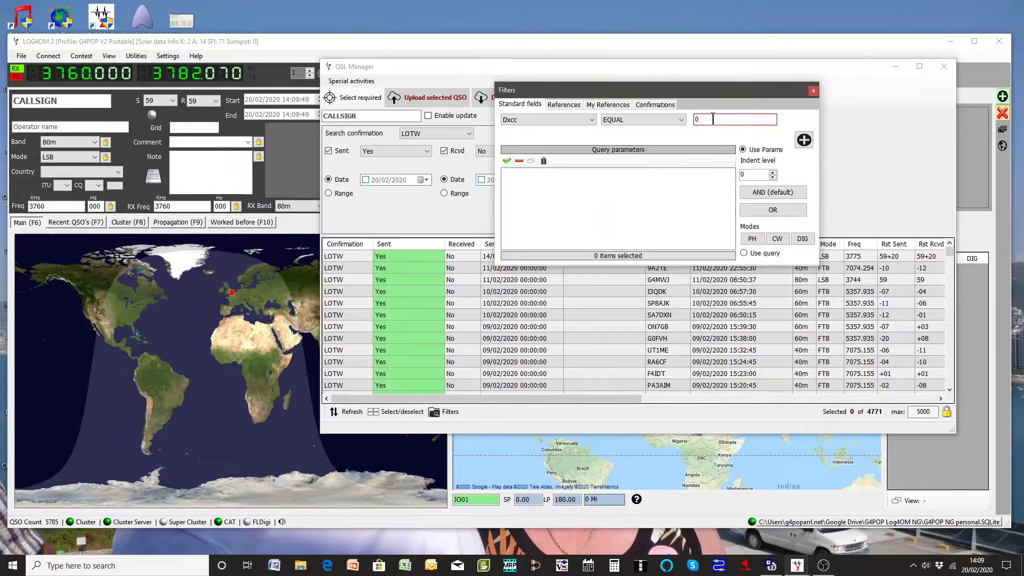
pyautogui.write('291')
pyautogui.click(803, 140)
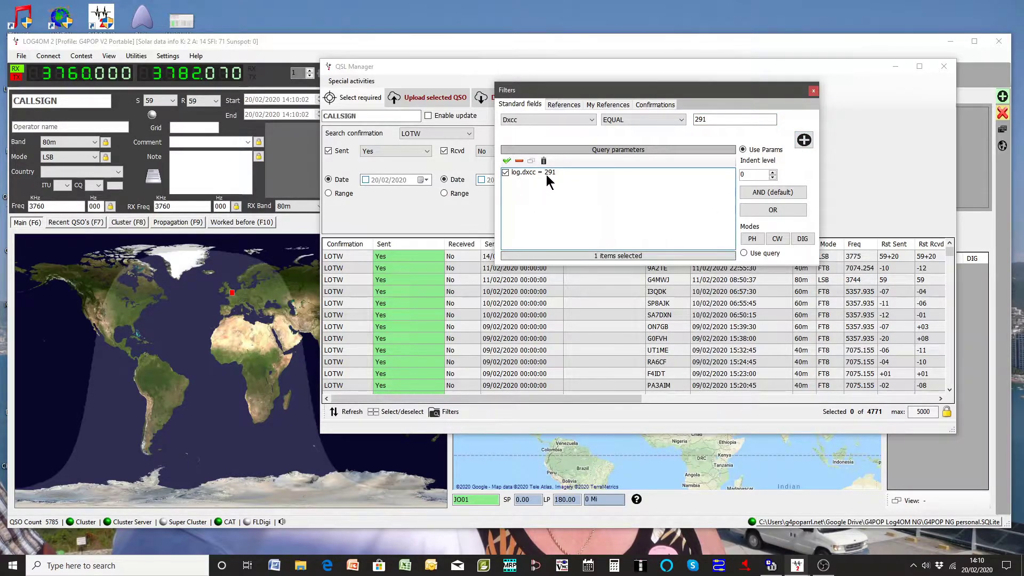
pyautogui.click(813, 91)
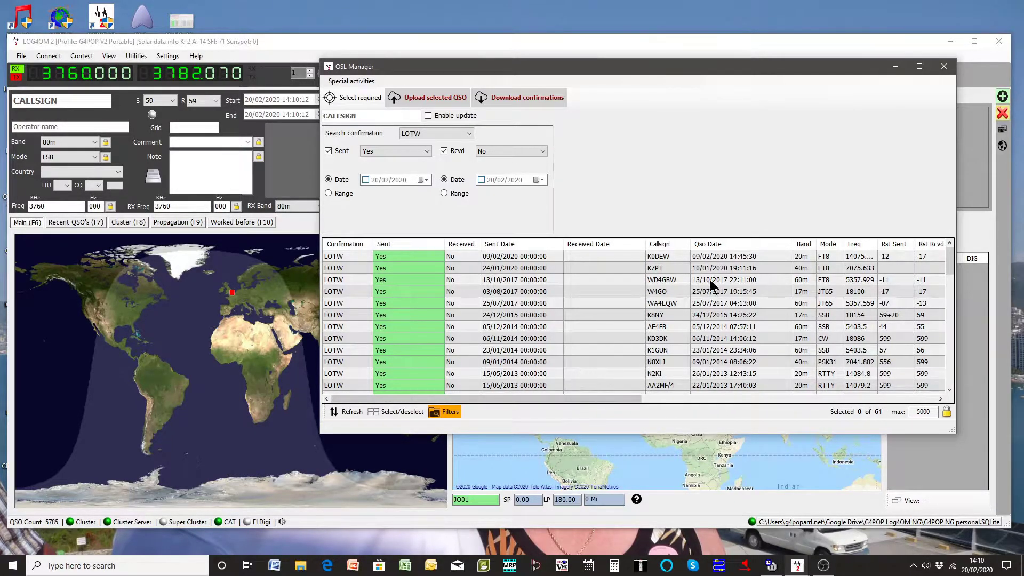
# Look through the filtered list of unconfirmed LOTW contacts, then return to its beginning.
pyautogui.scroll(-2, 701, 292)
pyautogui.scroll(-5, 702, 297)
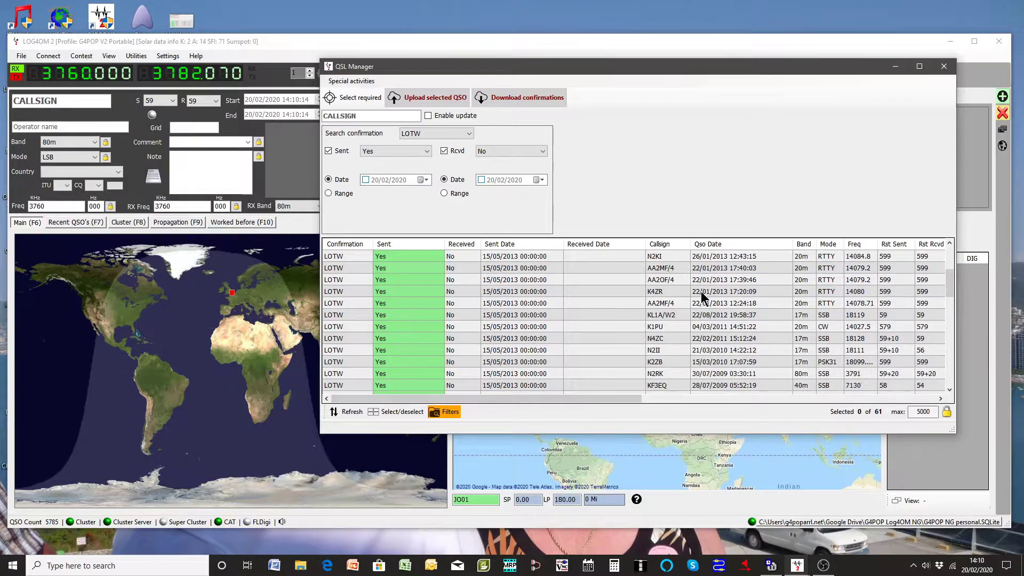
pyautogui.scroll(-3, 702, 301)
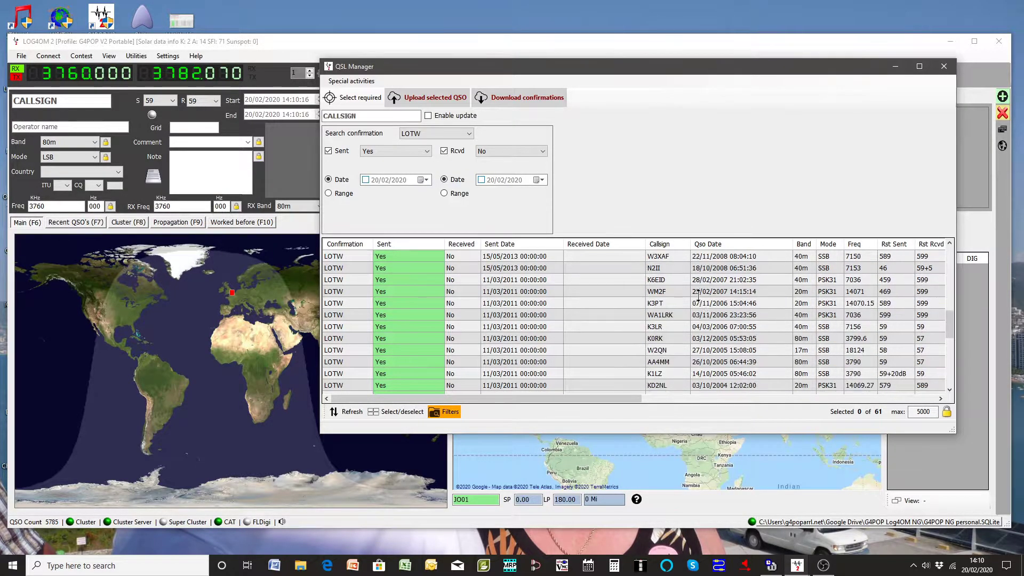
pyautogui.scroll(-6, 674, 305)
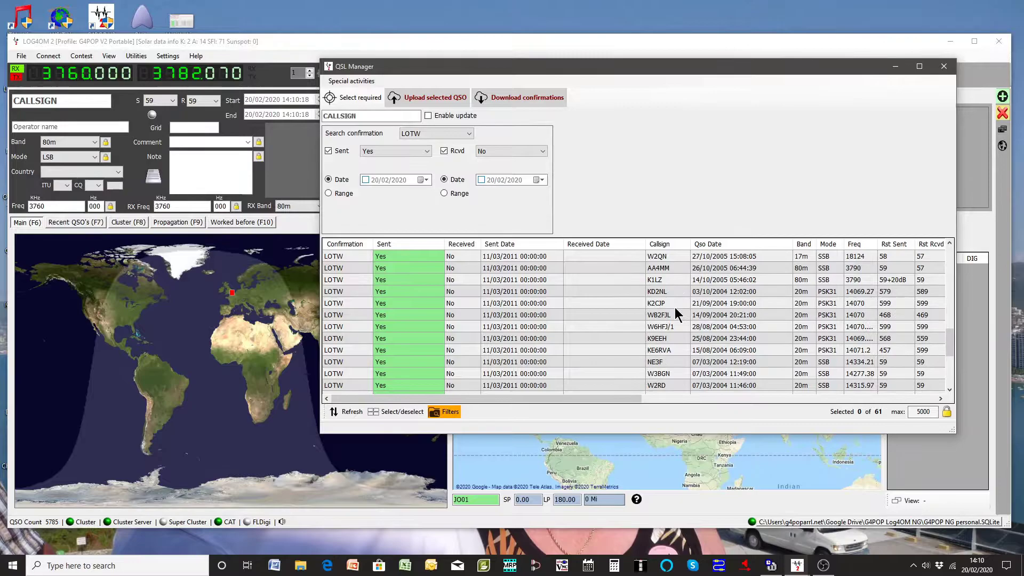
pyautogui.scroll(12, 675, 307)
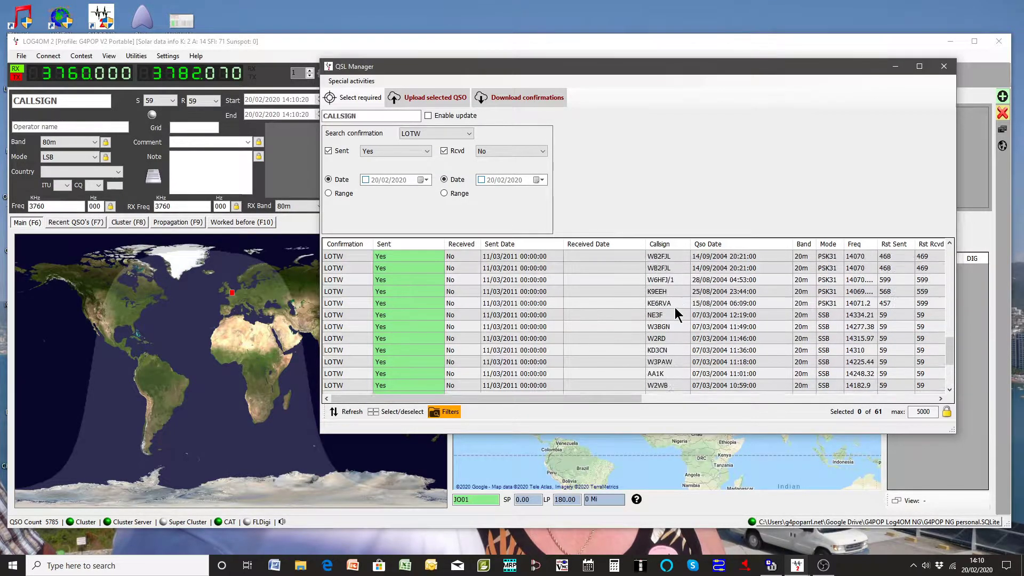
pyautogui.scroll(3, 675, 313)
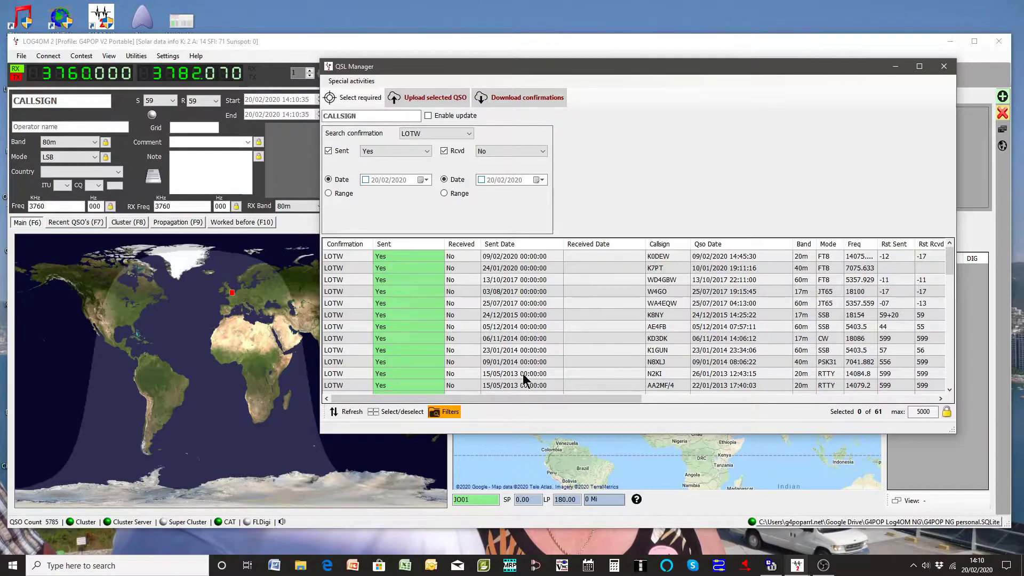
# Add a second filter for Band EQUAL 60m and apply it to the contact list.
pyautogui.click(444, 411)
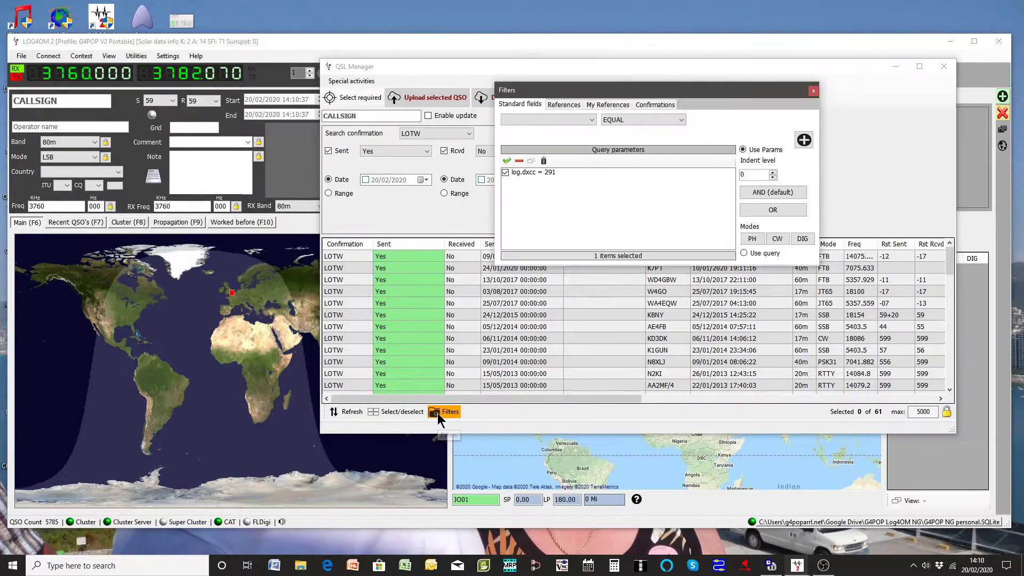
pyautogui.click(591, 119)
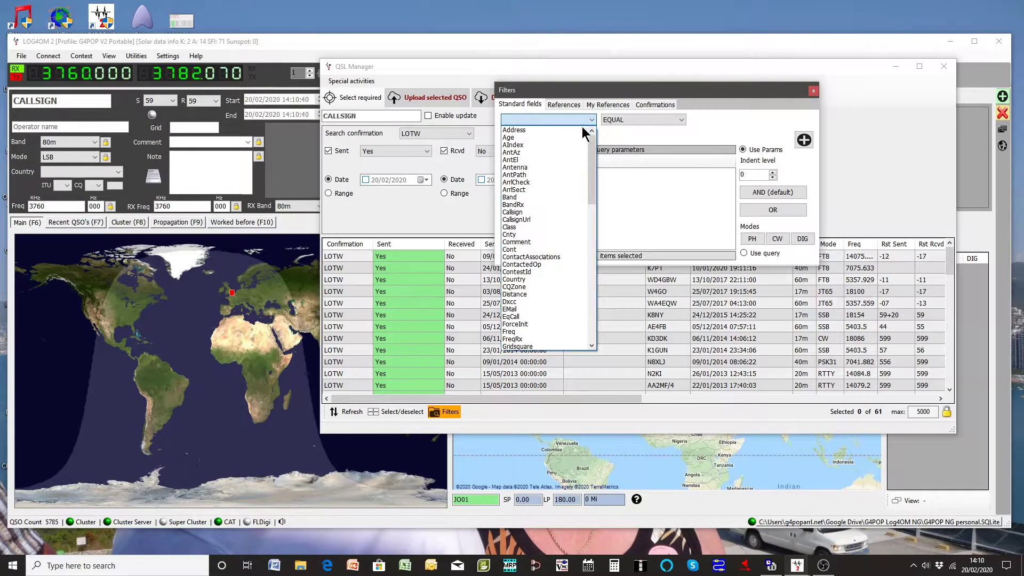
pyautogui.click(536, 198)
pyautogui.click(725, 120)
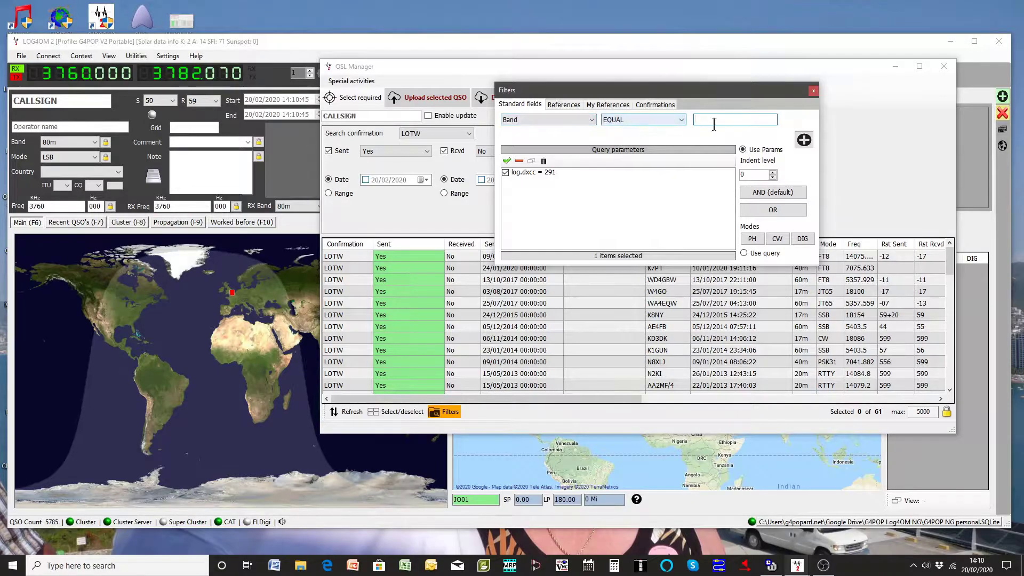
pyautogui.write('60m')
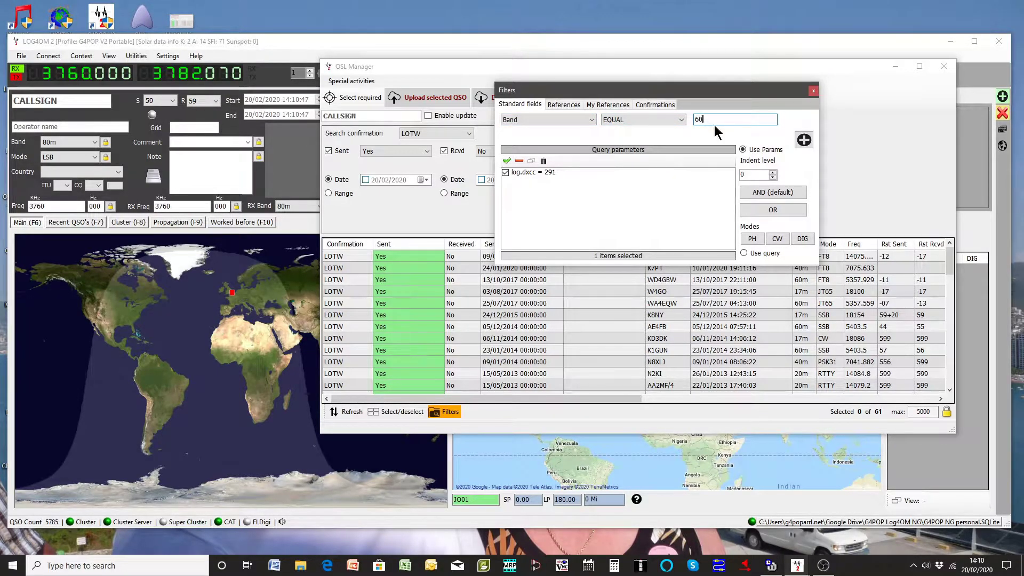
pyautogui.click(803, 140)
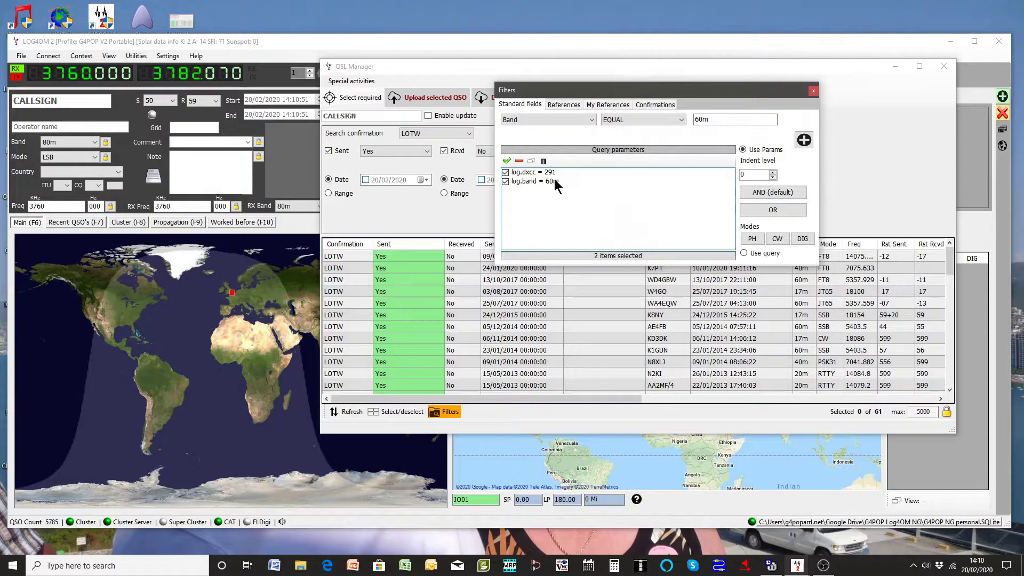
pyautogui.click(812, 94)
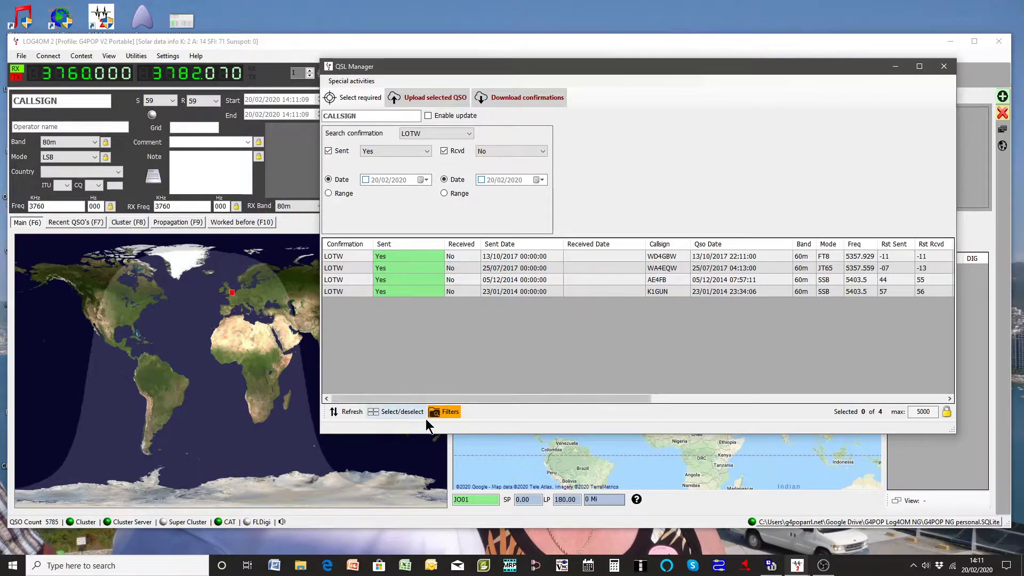
# Add a third filter for Mode EQUAL SSB and apply it to the contact list.
pyautogui.click(445, 413)
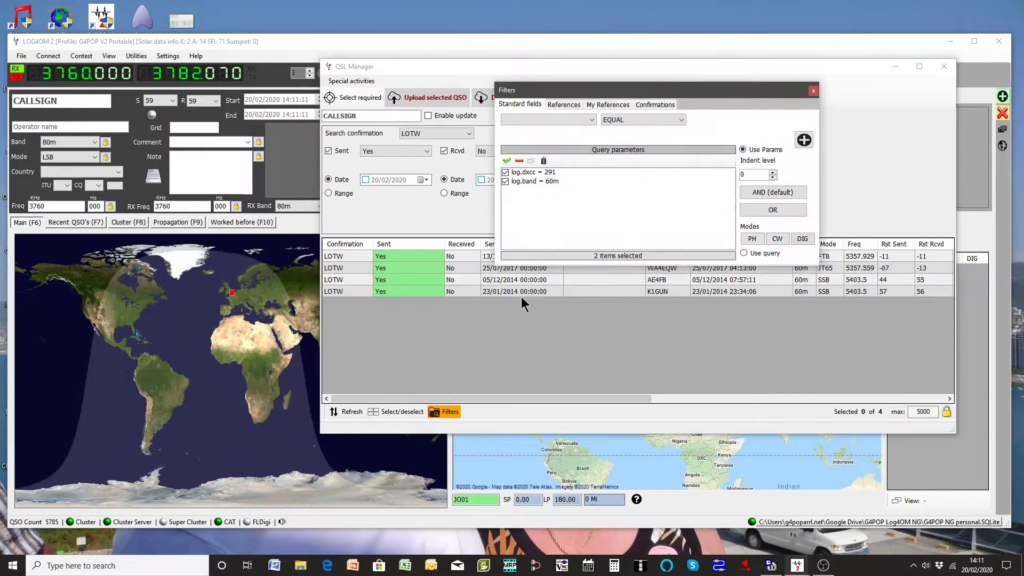
pyautogui.click(574, 117)
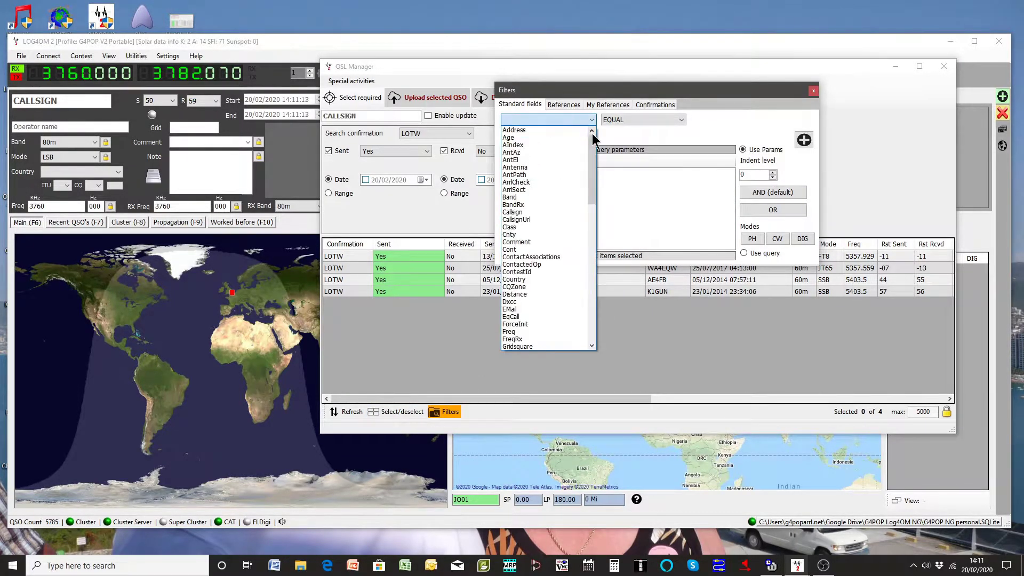
pyautogui.moveTo(591, 155); pyautogui.dragTo(591, 212)
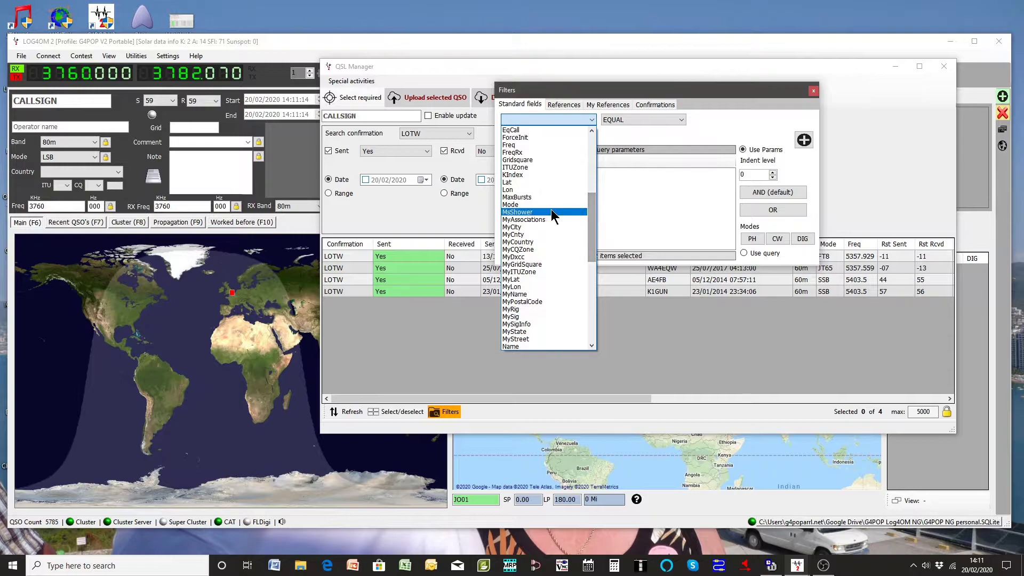
pyautogui.click(525, 213)
pyautogui.click(698, 120)
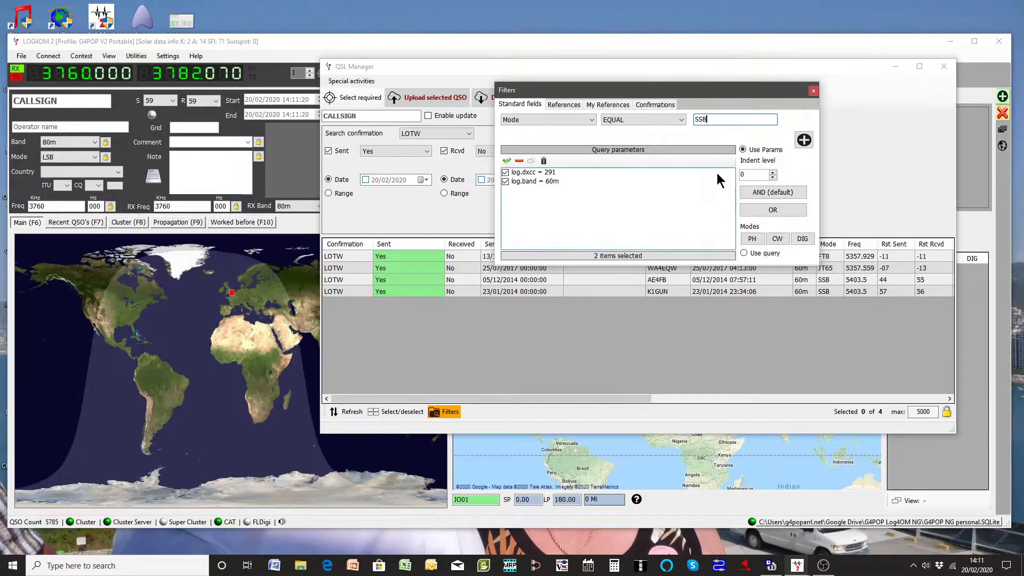
pyautogui.click(802, 142)
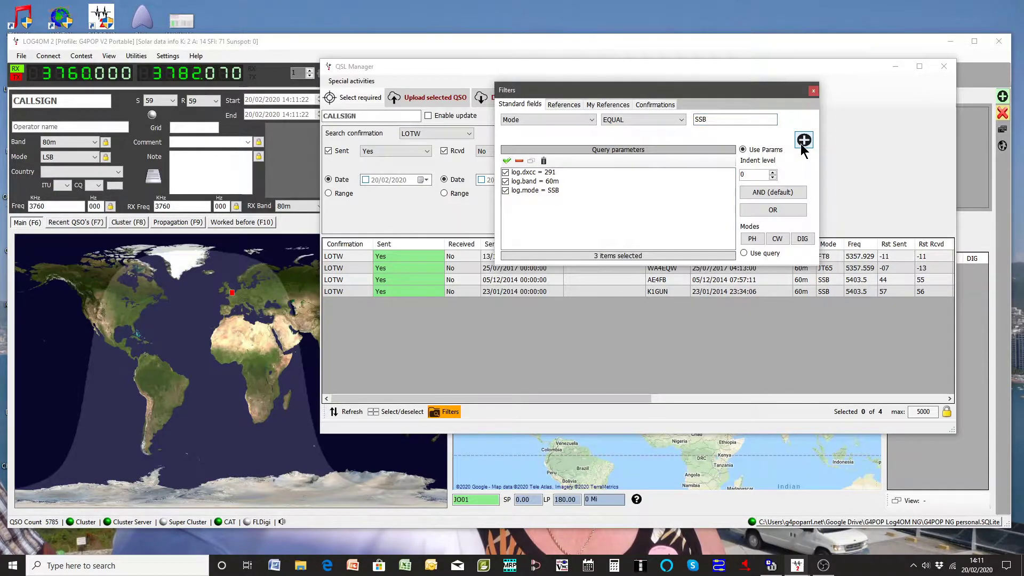
pyautogui.click(813, 91)
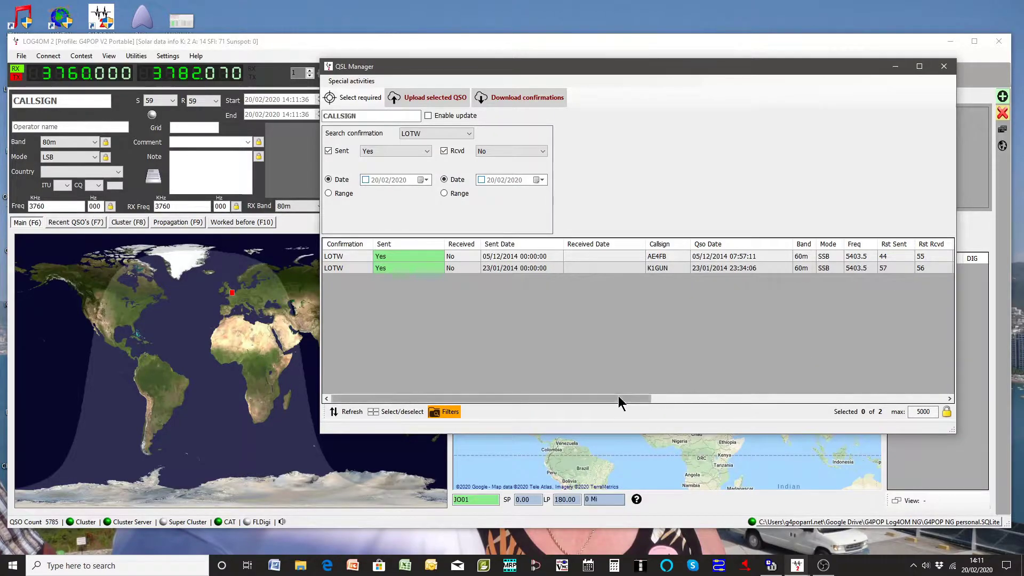
# Review the standard fields available for filtering, then close the filter settings without adding another condition.
pyautogui.moveTo(608, 397); pyautogui.dragTo(571, 408)
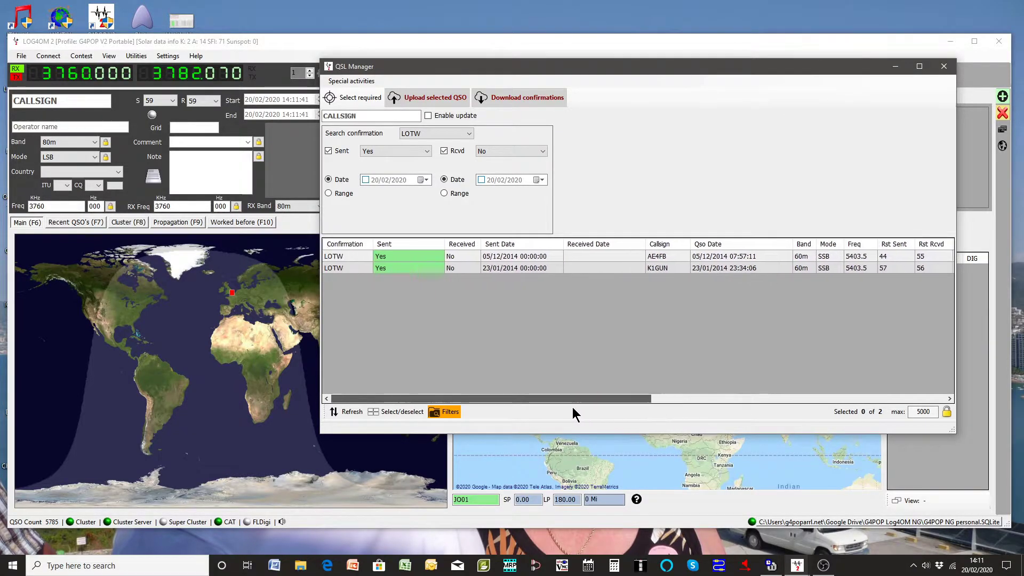
pyautogui.click(447, 413)
pyautogui.click(571, 122)
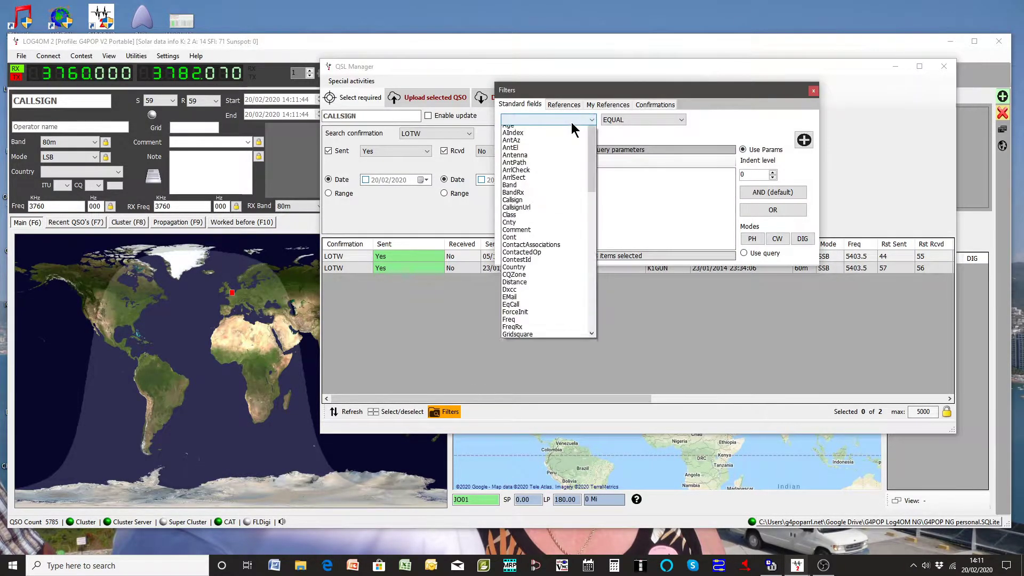
pyautogui.moveTo(587, 152)
pyautogui.mouseDown()
pyautogui.moveTo(593, 303)
pyautogui.moveTo(594, 144)
pyautogui.mouseUp()
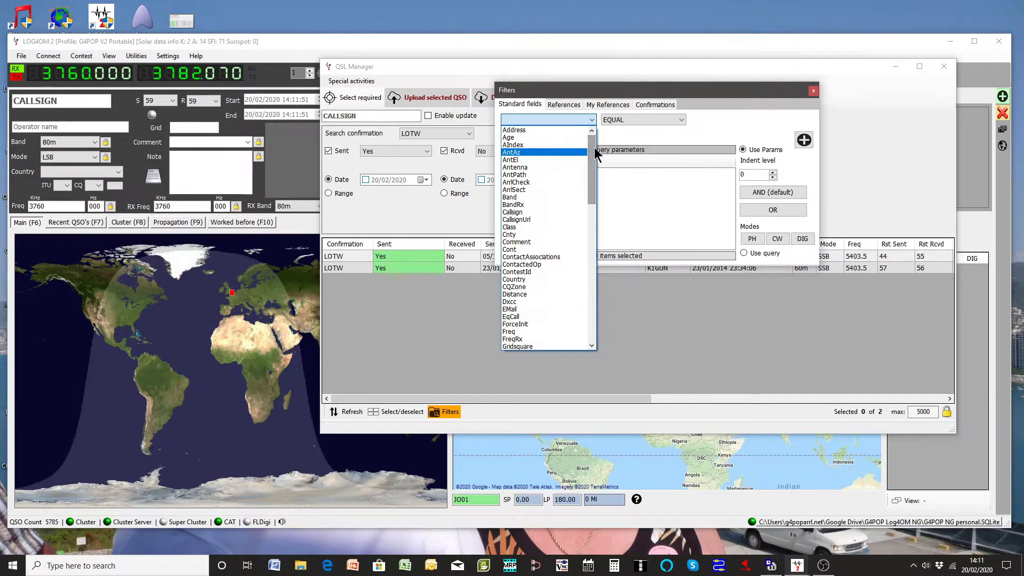
pyautogui.click(814, 92)
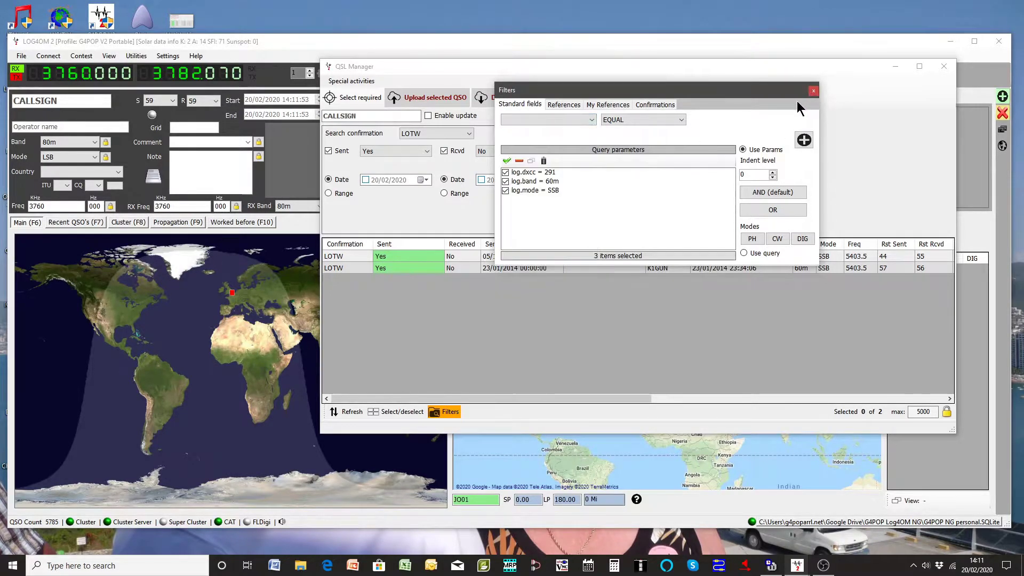
# Remove the mode and band conditions from the filter and apply the remaining DXCC condition to the contact list.
pyautogui.click(549, 190)
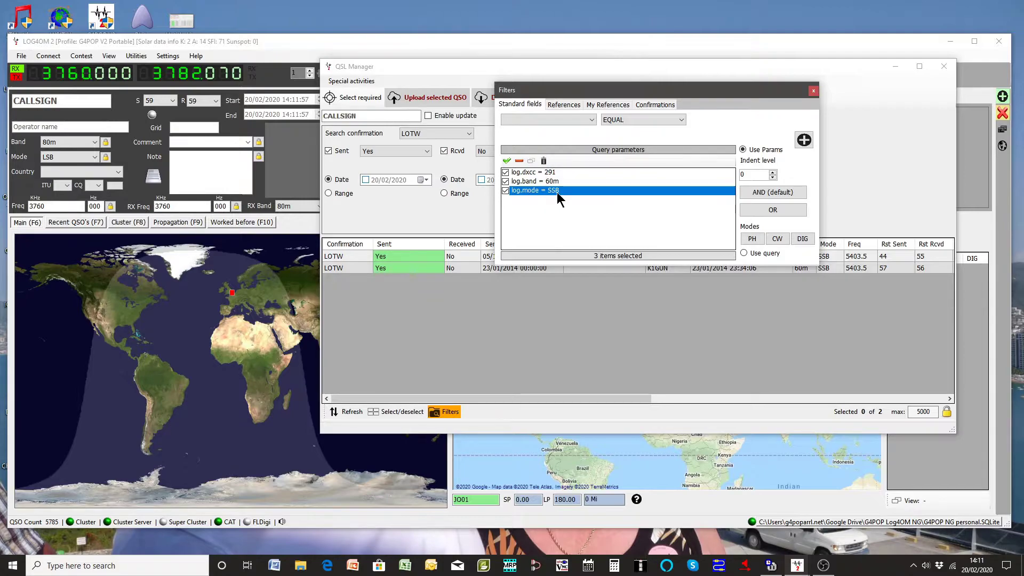
pyautogui.click(544, 161)
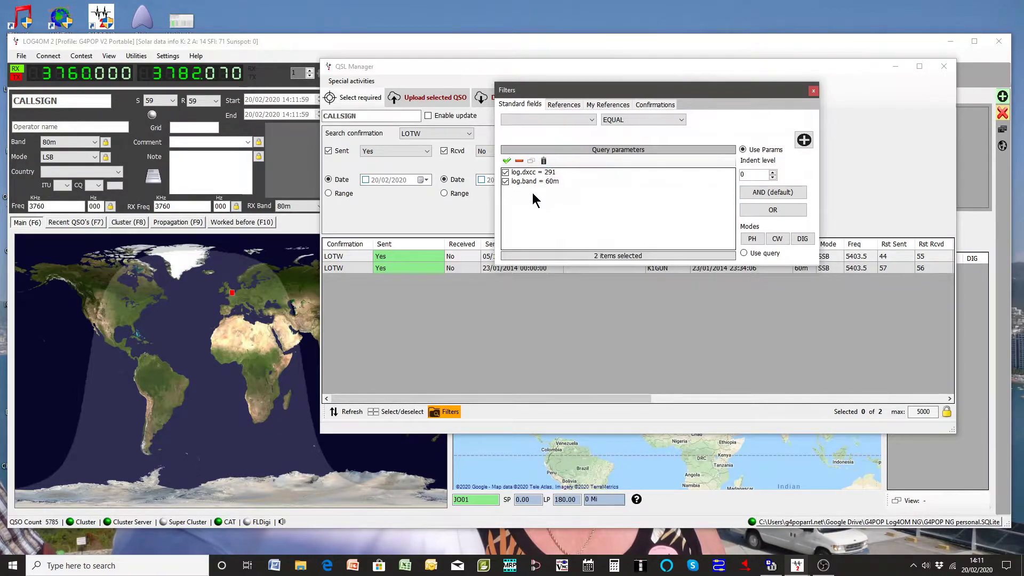
pyautogui.click(538, 182)
pyautogui.click(543, 160)
pyautogui.click(813, 91)
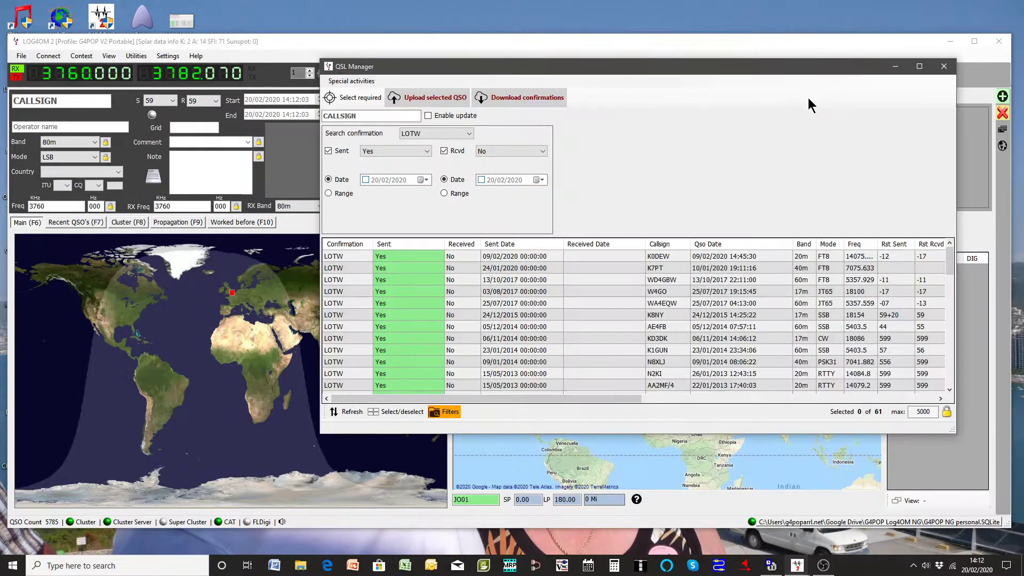
# Add a filter for ITUZone EQUAL 3 alongside the DXCC condition and apply it to the contact list.
pyautogui.click(440, 414)
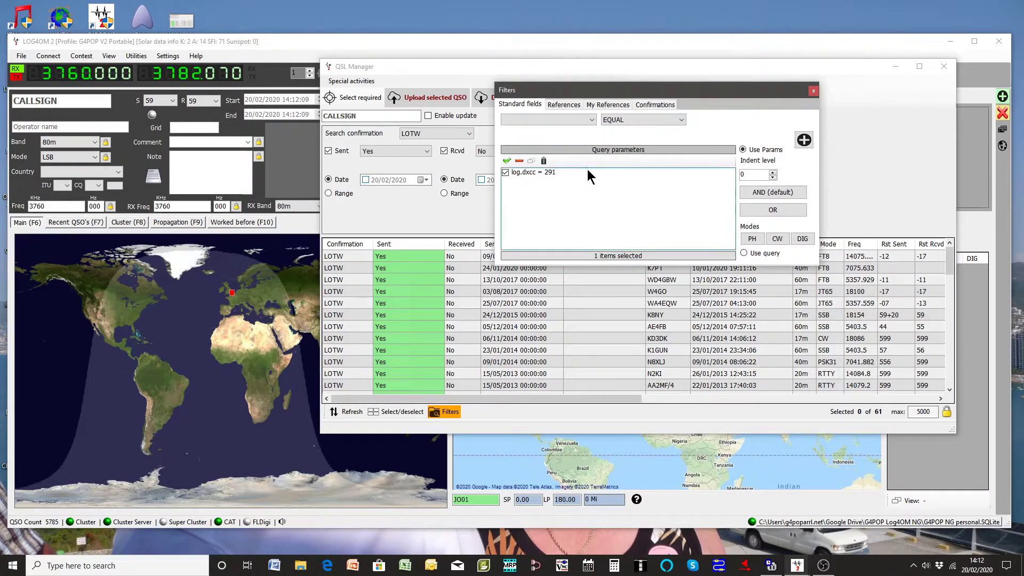
pyautogui.click(590, 120)
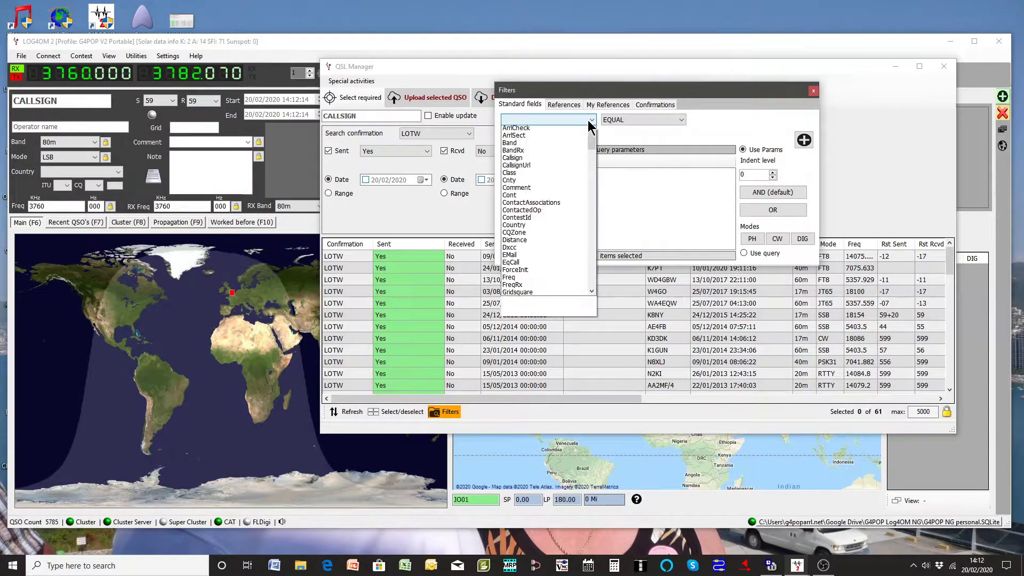
pyautogui.moveTo(591, 167); pyautogui.dragTo(593, 198)
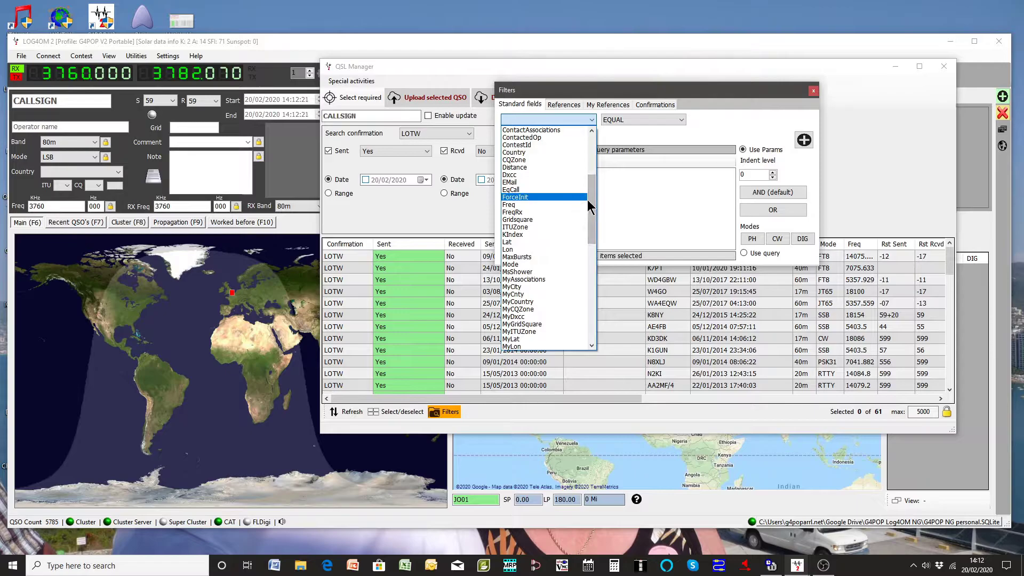
pyautogui.scroll(1, 589, 201)
pyautogui.moveTo(597, 191); pyautogui.dragTo(600, 220)
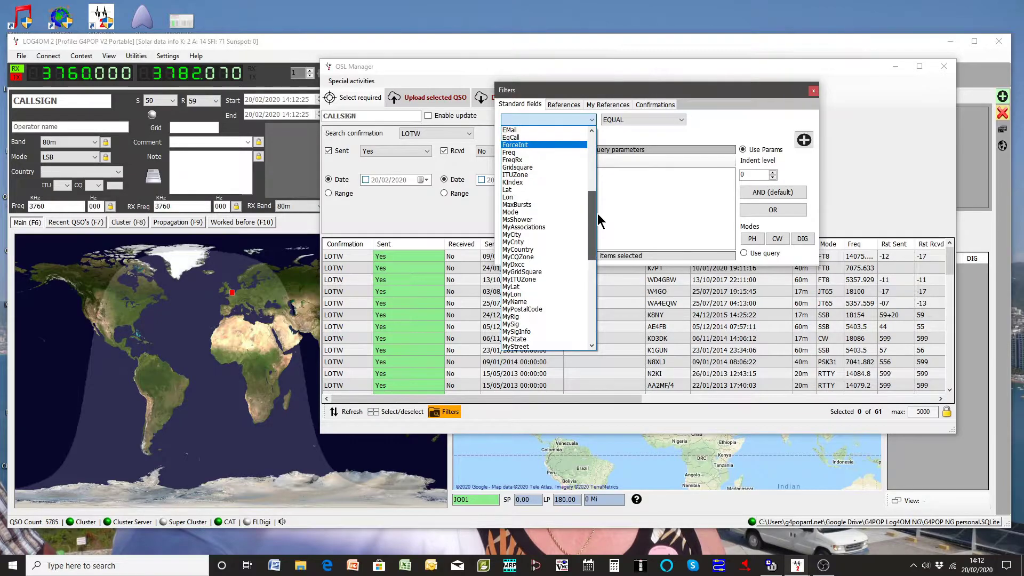
pyautogui.click(525, 175)
pyautogui.click(706, 119)
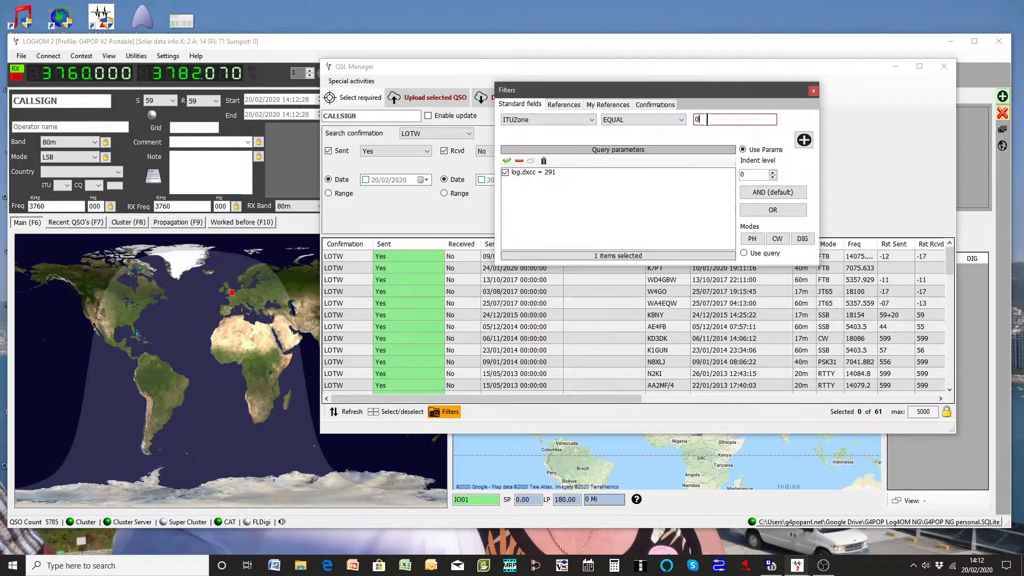
pyautogui.write('3')
pyautogui.click(803, 141)
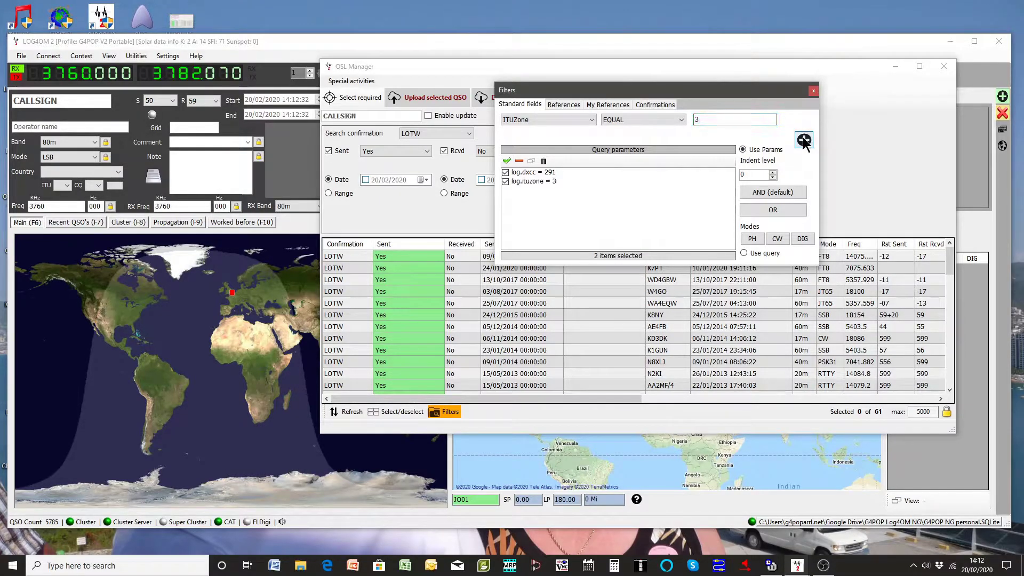
pyautogui.click(813, 91)
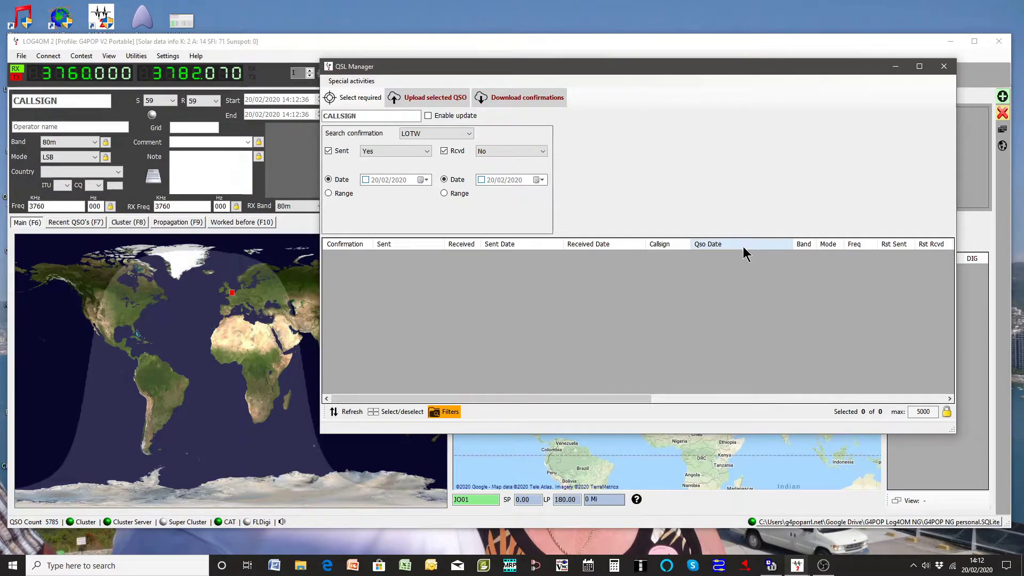
# Delete the DXCC and ITU zone conditions from the filter and return to the unfiltered contact list.
pyautogui.click(449, 411)
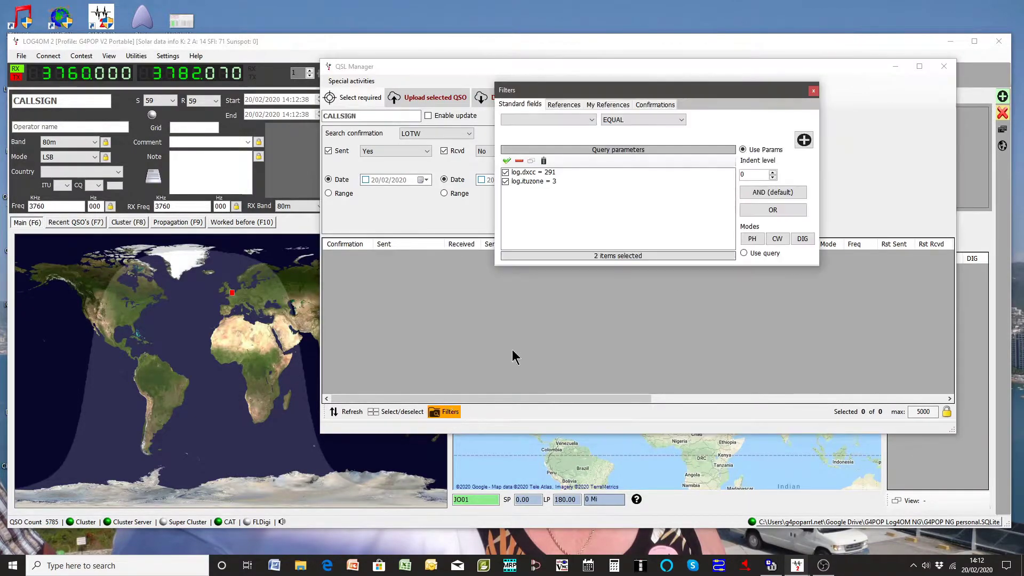
pyautogui.click(536, 172)
pyautogui.click(543, 161)
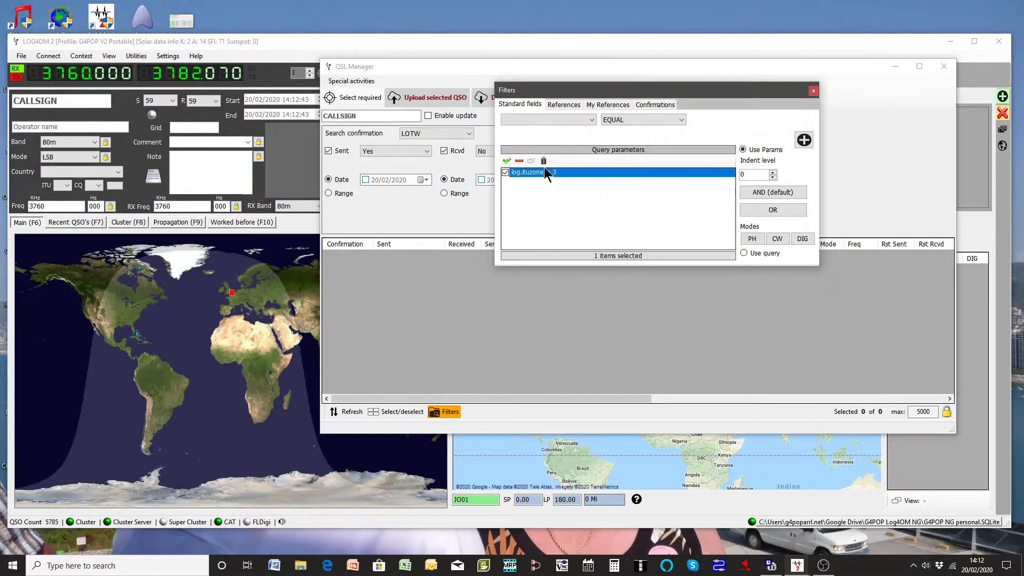
pyautogui.click(544, 161)
pyautogui.click(813, 91)
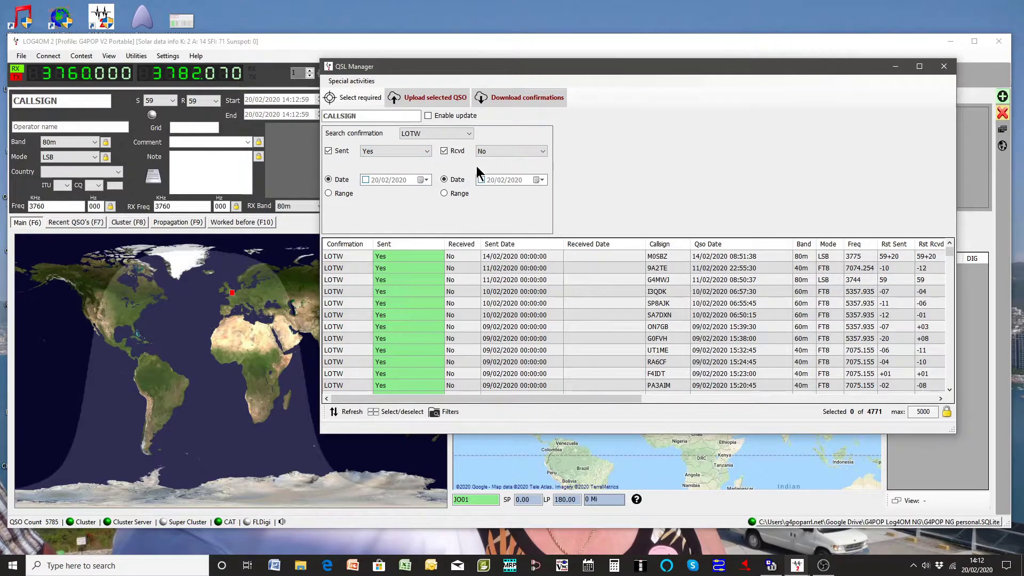
# Review the confirmation types available for searching, then close the QSL Manager.
pyautogui.click(469, 134)
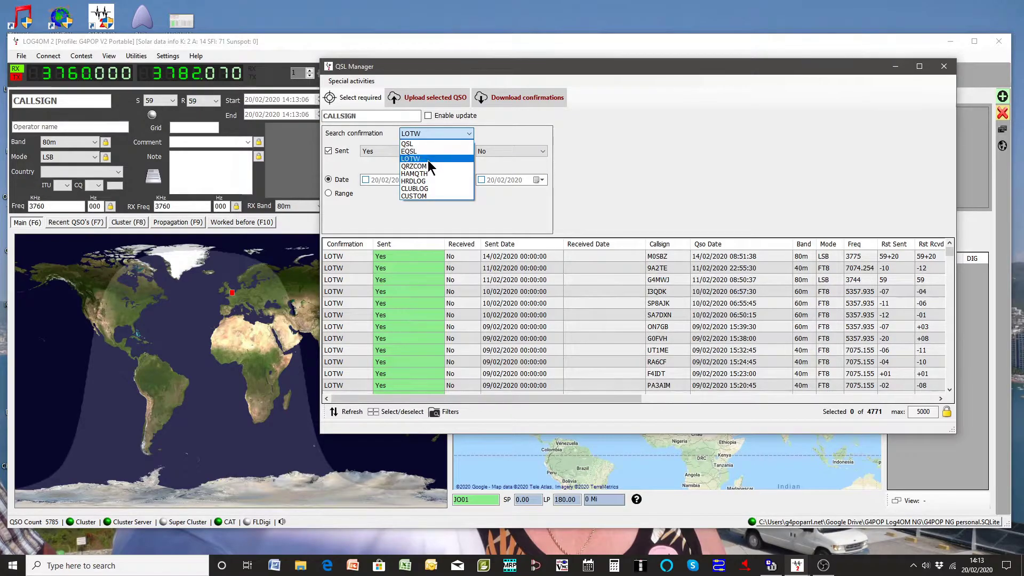
pyautogui.click(588, 131)
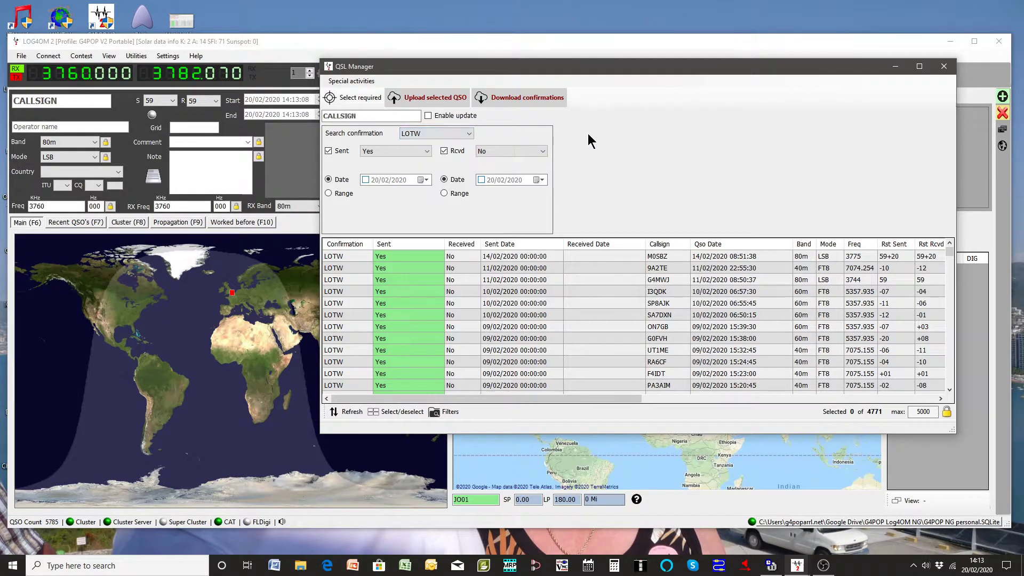
pyautogui.click(944, 67)
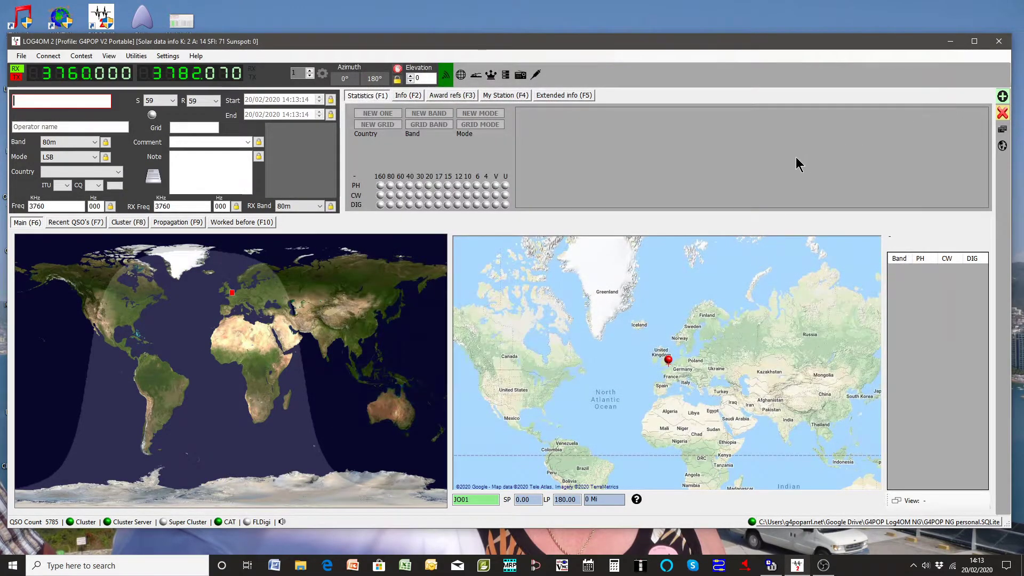
# Open the QSO Manager and move its window slightly up and to the right.
pyautogui.click(131, 57)
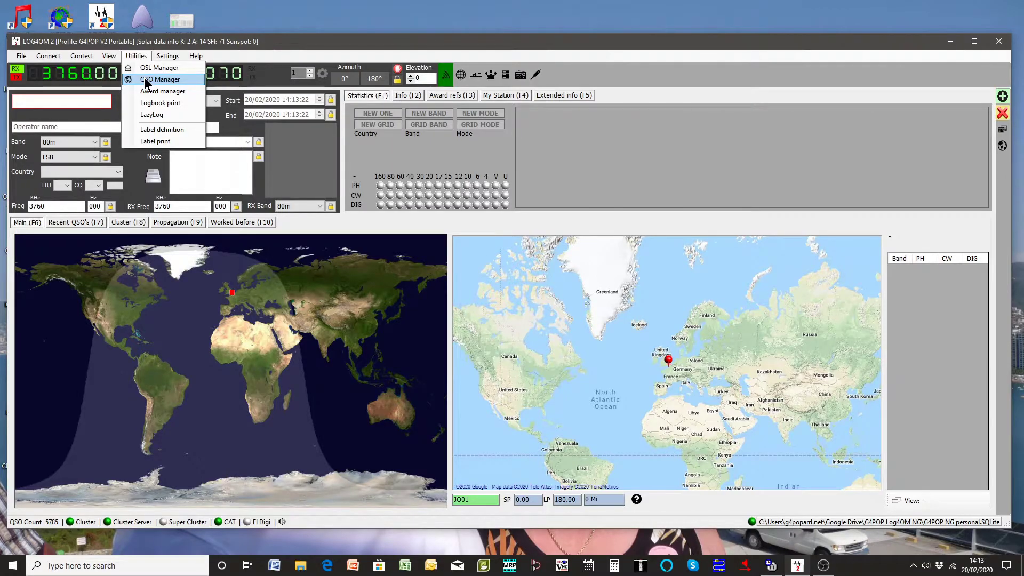
pyautogui.click(145, 79)
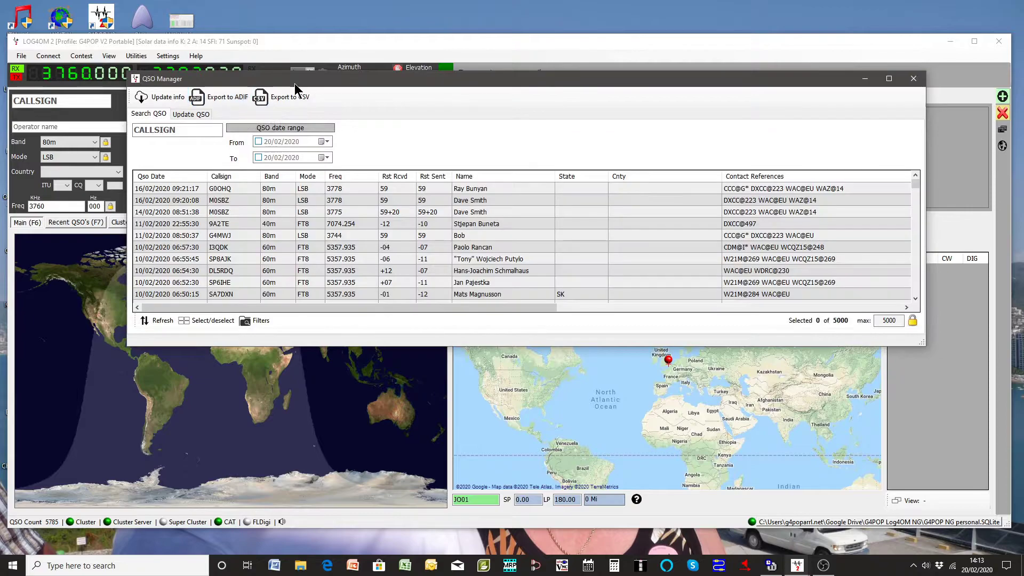
pyautogui.moveTo(310, 81); pyautogui.dragTo(344, 72)
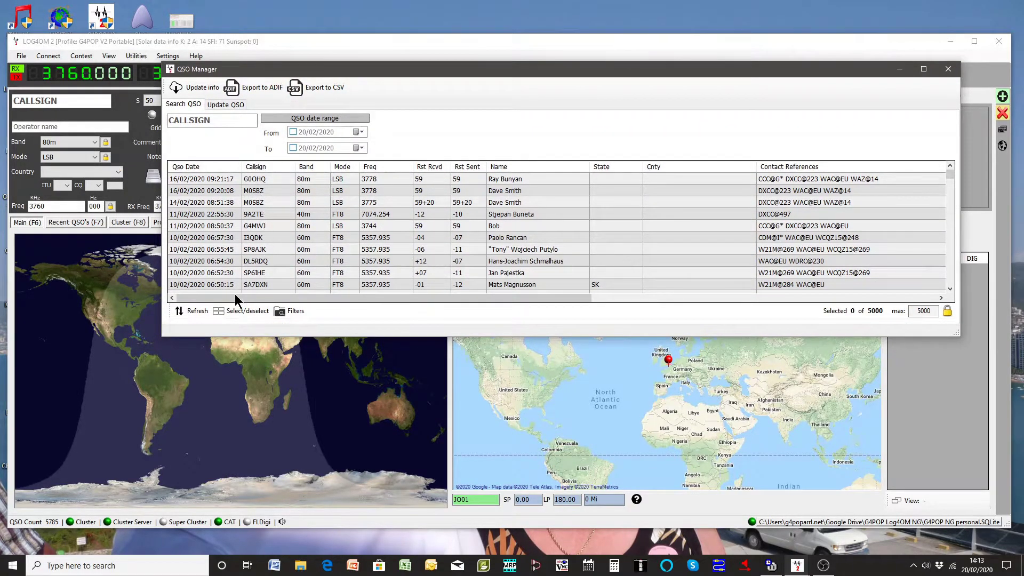
# Add a QSO Manager filter condition for Dxcc EQUAL 291.
pyautogui.click(286, 311)
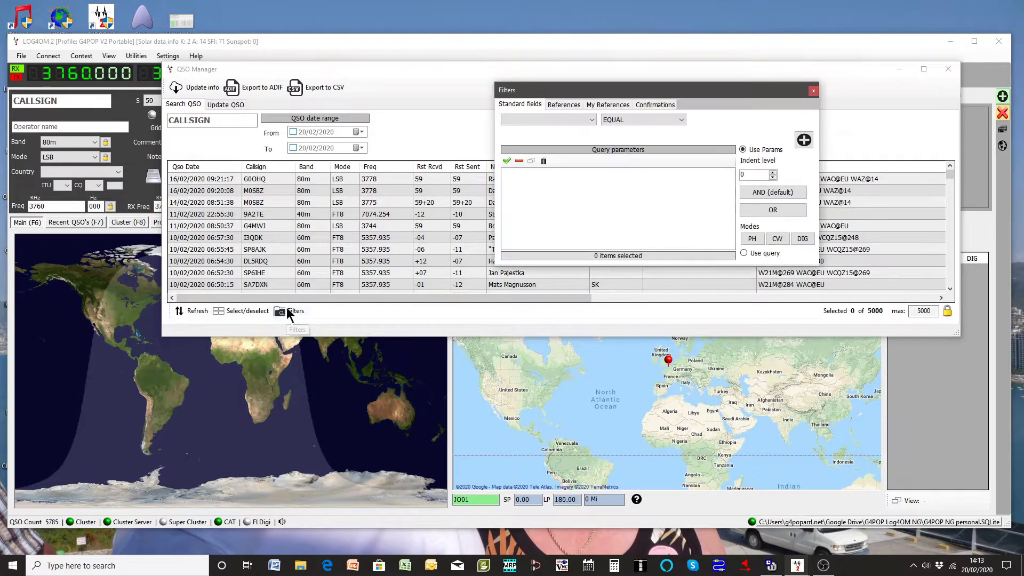
pyautogui.click(592, 121)
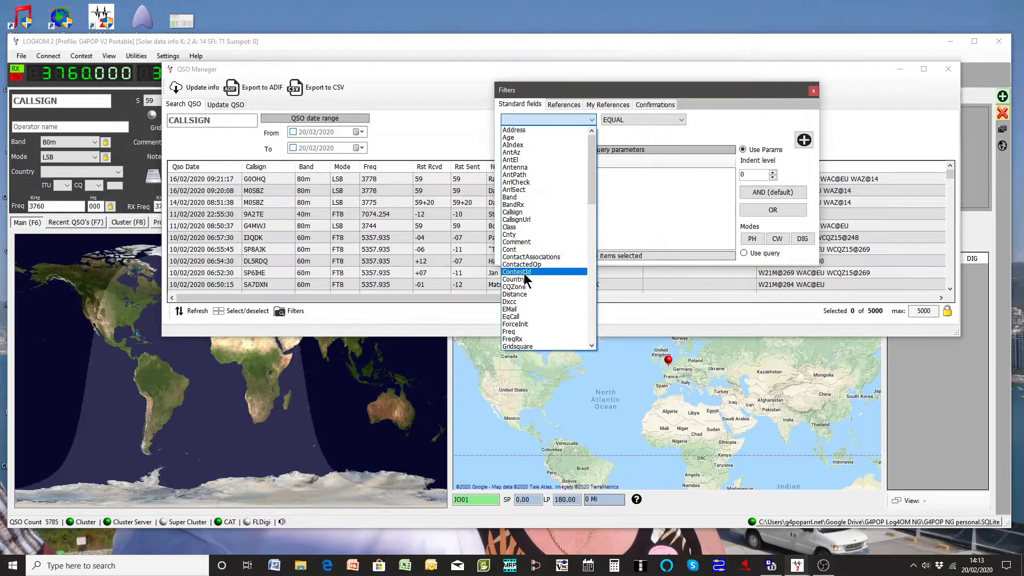
pyautogui.click(528, 302)
pyautogui.click(721, 120)
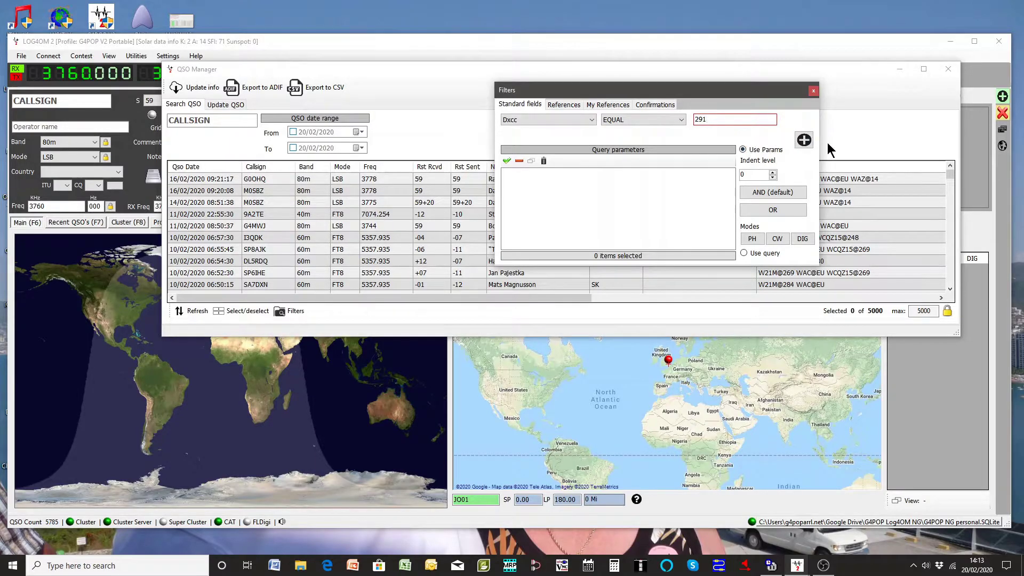
pyautogui.click(803, 140)
# Add a second condition for Band EQUAL 40m and apply both conditions to the QSO list.
pyautogui.click(593, 120)
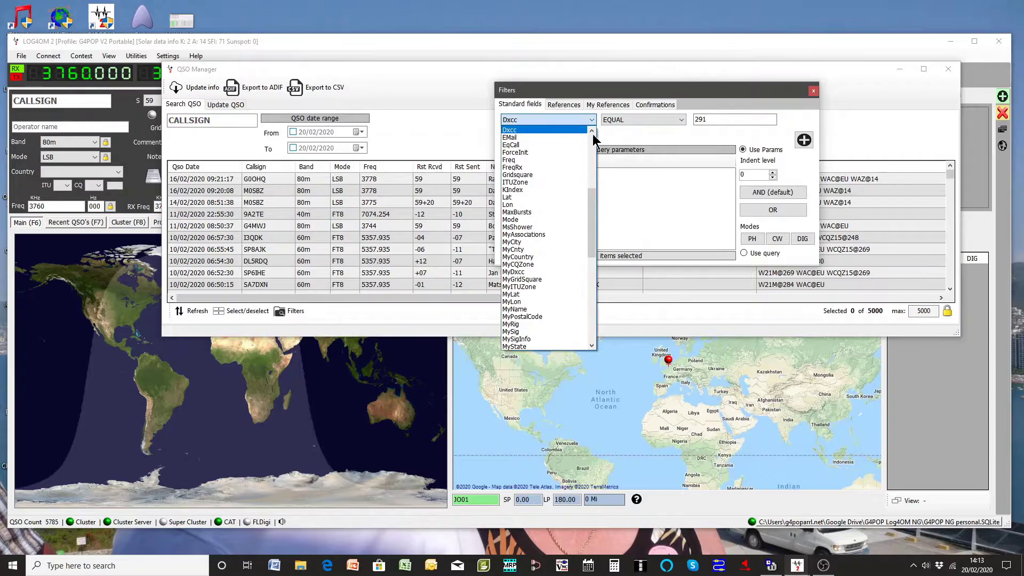
pyautogui.moveTo(593, 217); pyautogui.dragTo(592, 140)
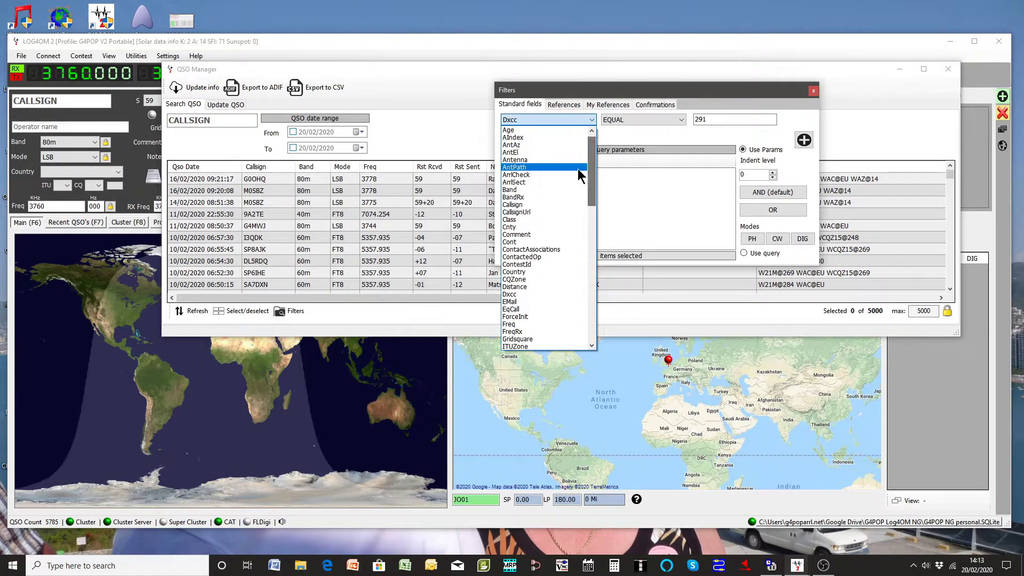
pyautogui.click(526, 190)
pyautogui.click(703, 120)
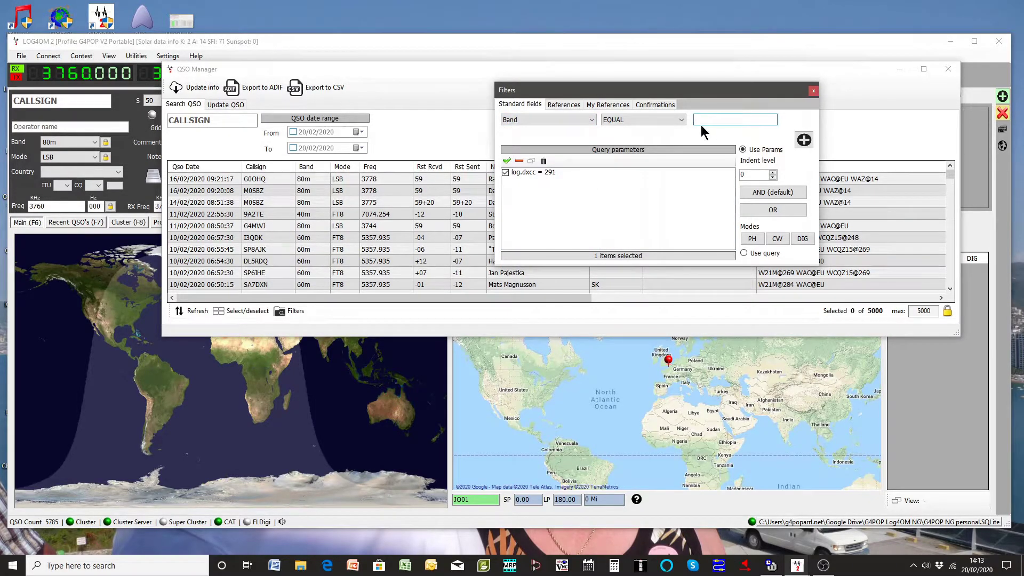
pyautogui.write('40m')
pyautogui.click(805, 141)
pyautogui.click(812, 91)
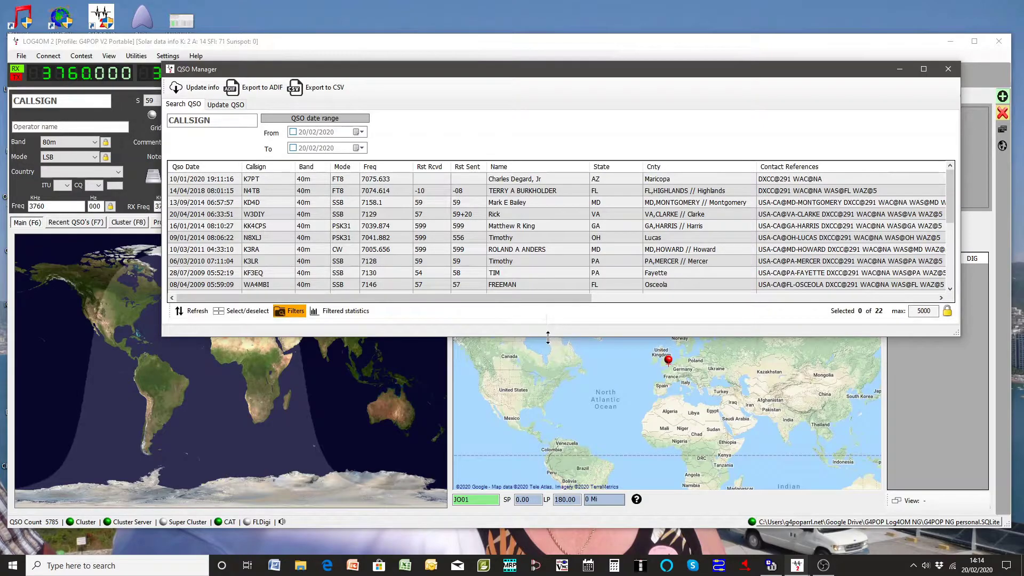
# Enlarge the QSO Manager window, select all filtered contacts, and open the ADIF export for them.
pyautogui.moveTo(547, 337); pyautogui.dragTo(542, 450)
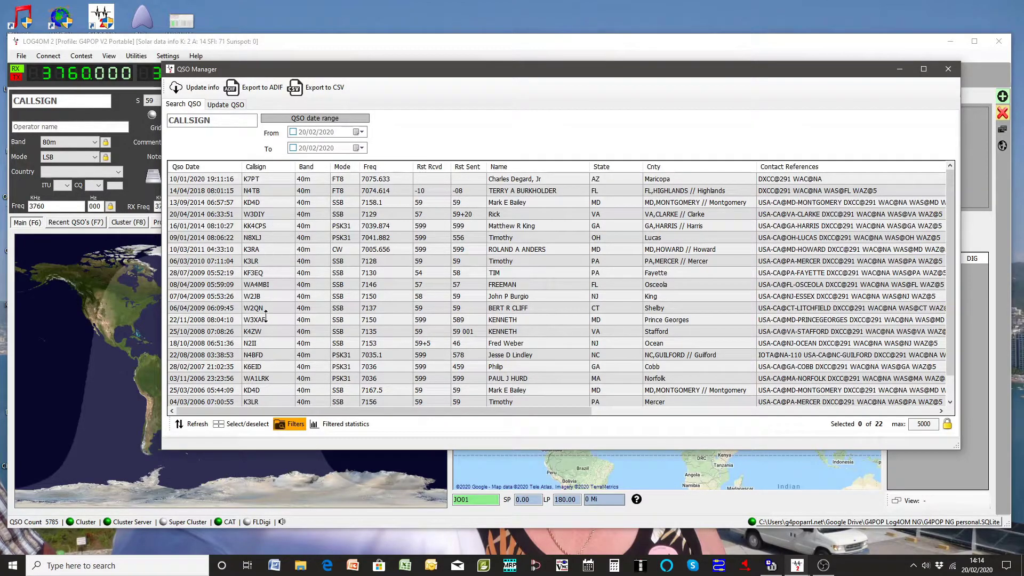
pyautogui.click(244, 420)
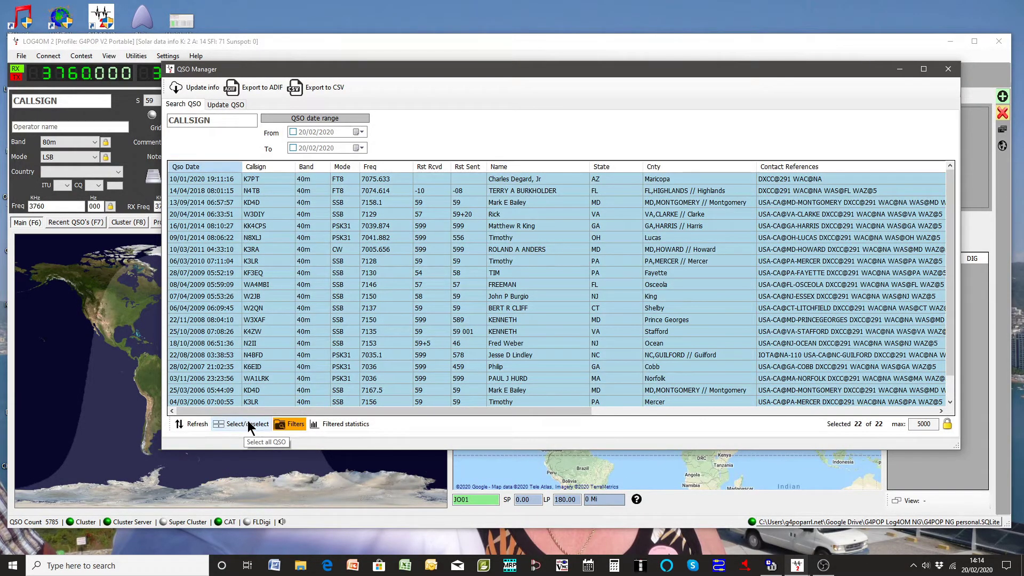
pyautogui.click(245, 86)
pyautogui.moveTo(223, 32); pyautogui.dragTo(536, 73)
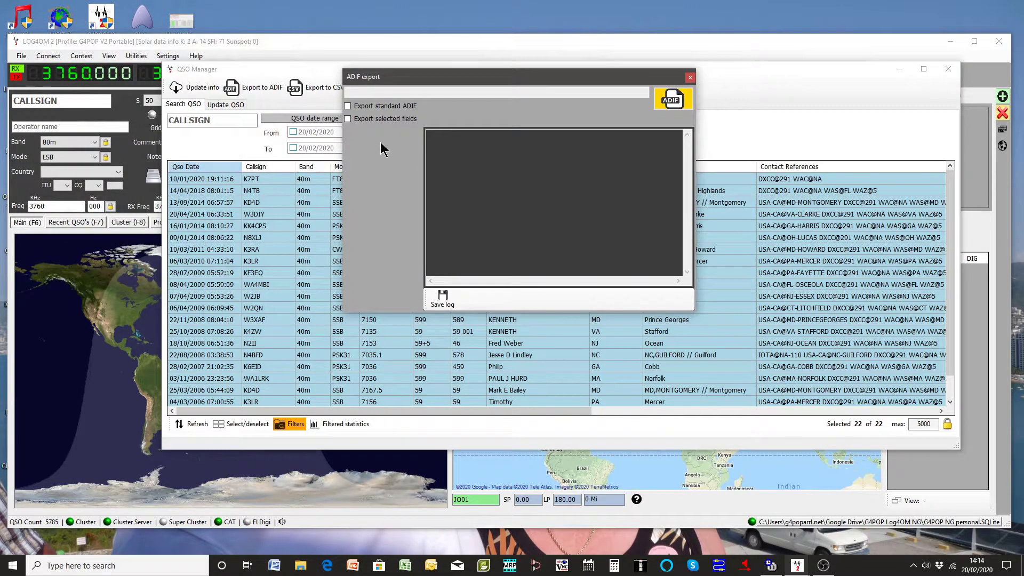
# Try the standard ADIF export option, then turn it off and enable exporting selected fields instead.
pyautogui.click(348, 106)
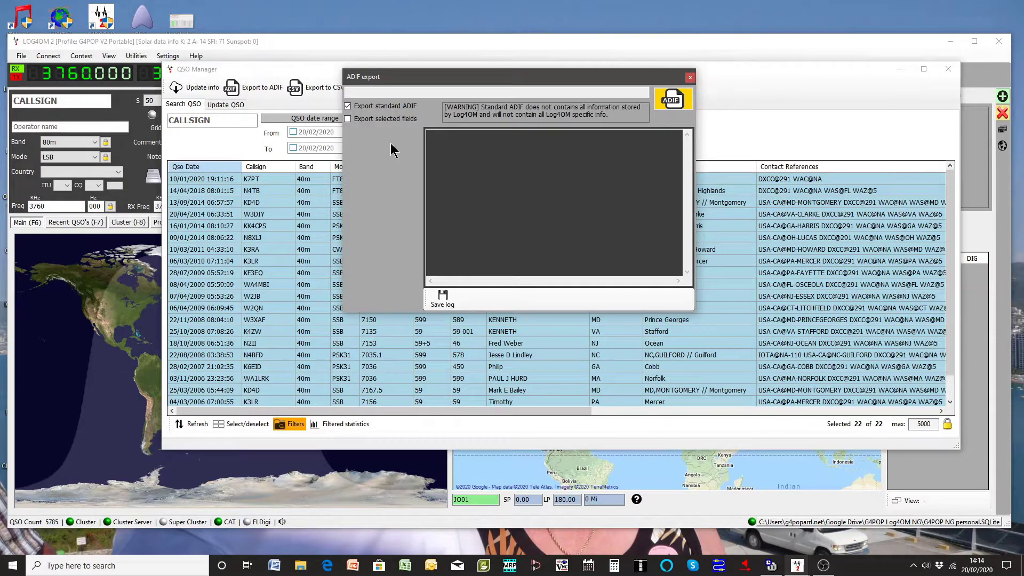
pyautogui.click(348, 105)
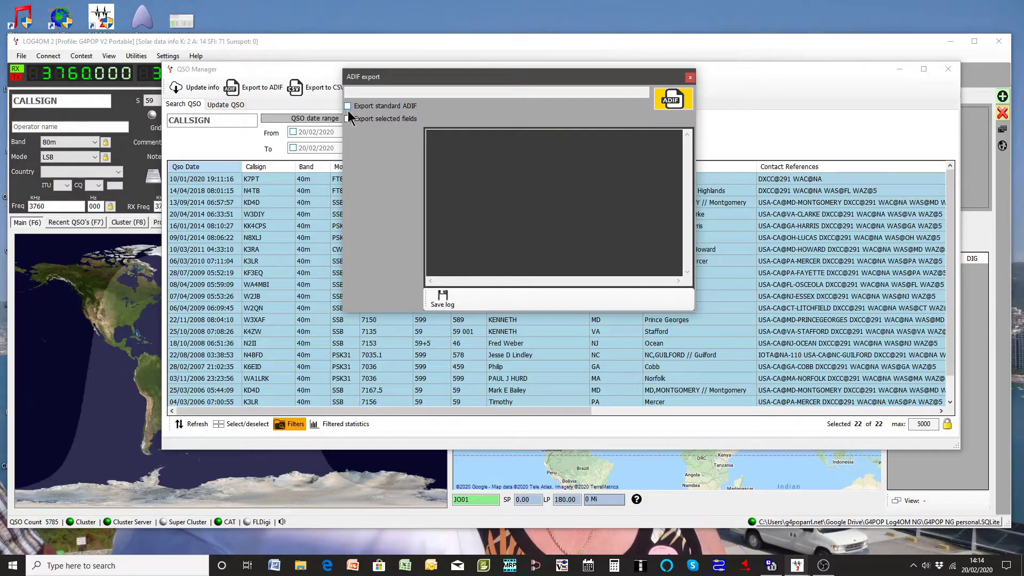
pyautogui.click(347, 119)
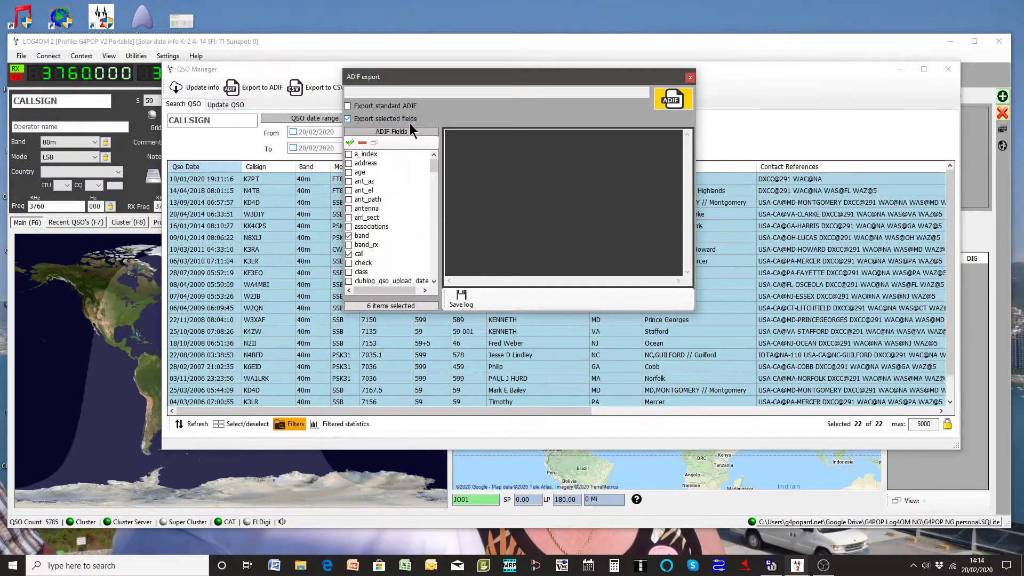
# Select every ADIF field for the export, then clear the whole field selection.
pyautogui.click(351, 143)
pyautogui.moveTo(432, 164)
pyautogui.mouseDown()
pyautogui.moveTo(433, 261)
pyautogui.moveTo(437, 155)
pyautogui.mouseUp()
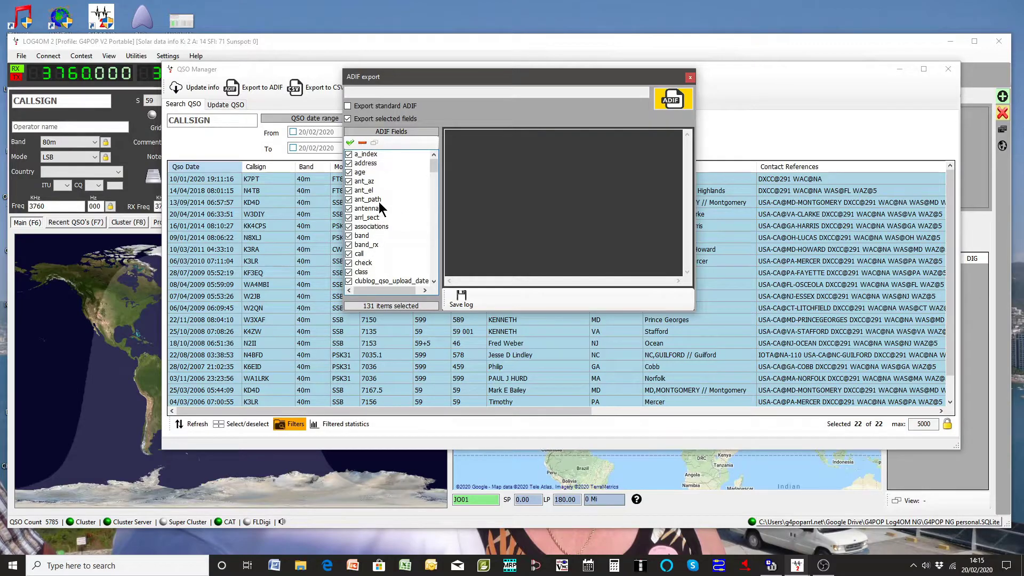
pyautogui.click(362, 142)
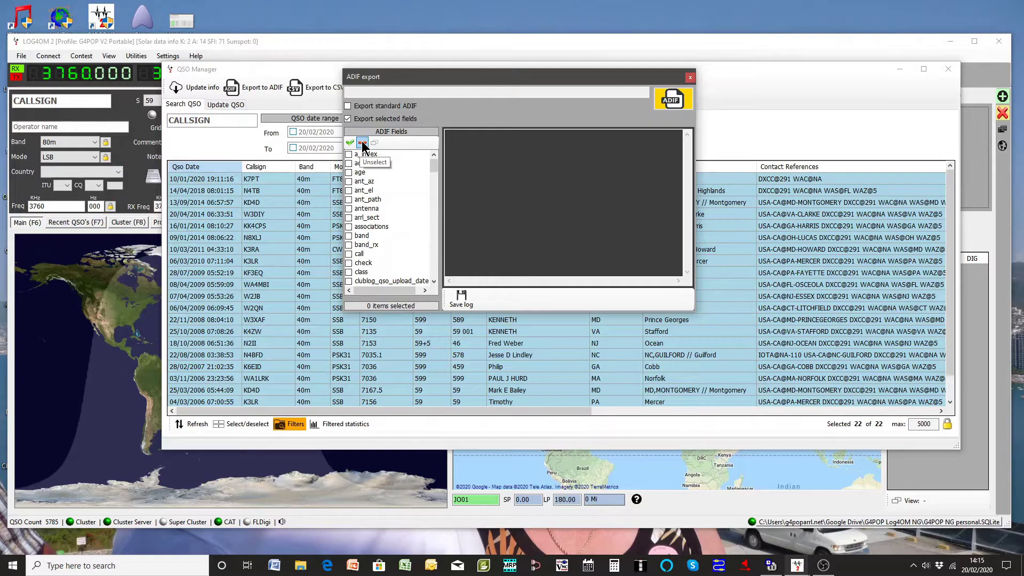
pyautogui.scroll(-2, 393, 229)
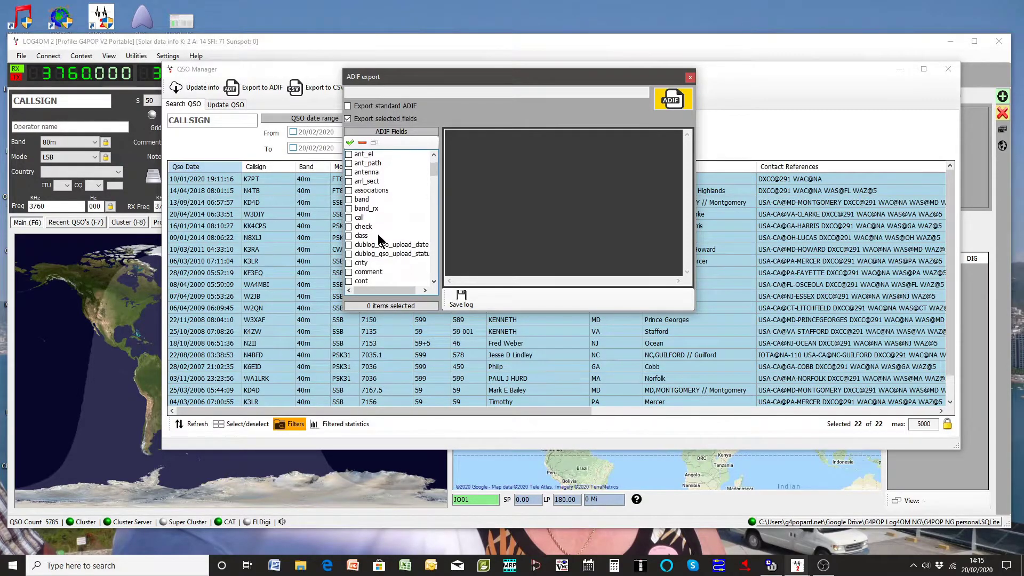
# Include the call and qso_date fields in the ADIF export selection.
pyautogui.click(347, 217)
pyautogui.scroll(-5, 372, 251)
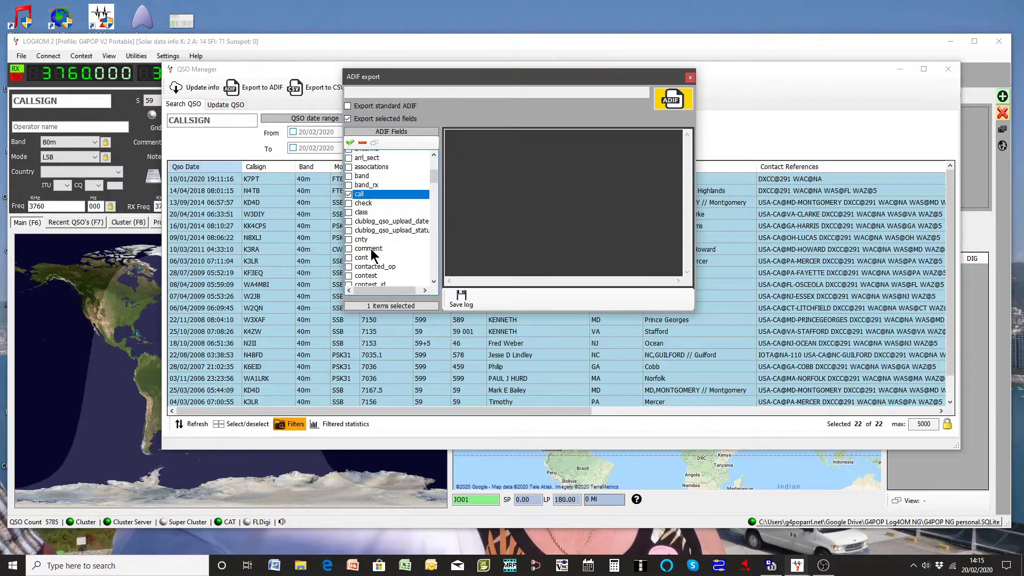
pyautogui.scroll(-10, 371, 251)
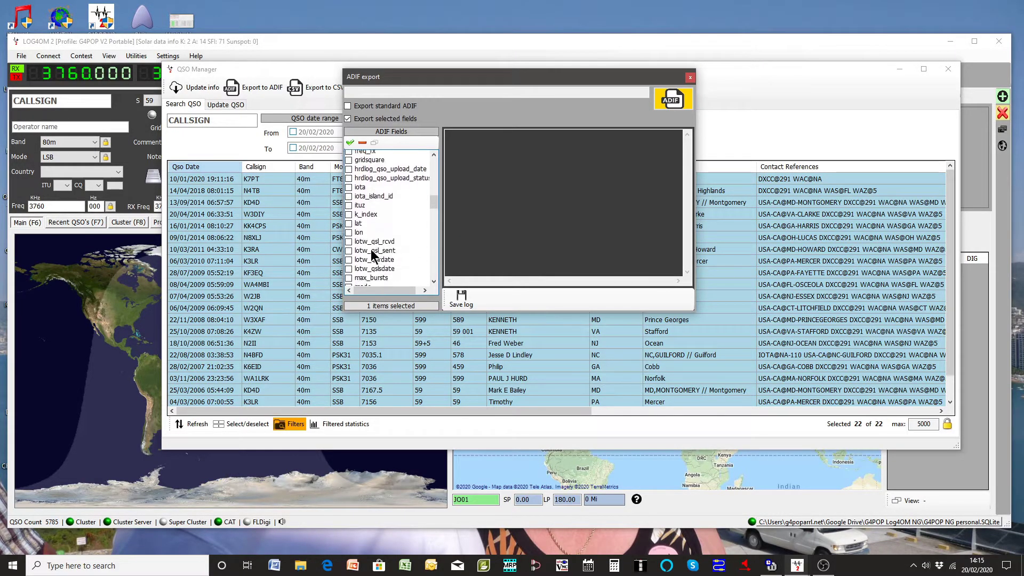
pyautogui.scroll(-13, 370, 249)
pyautogui.scroll(-2, 370, 255)
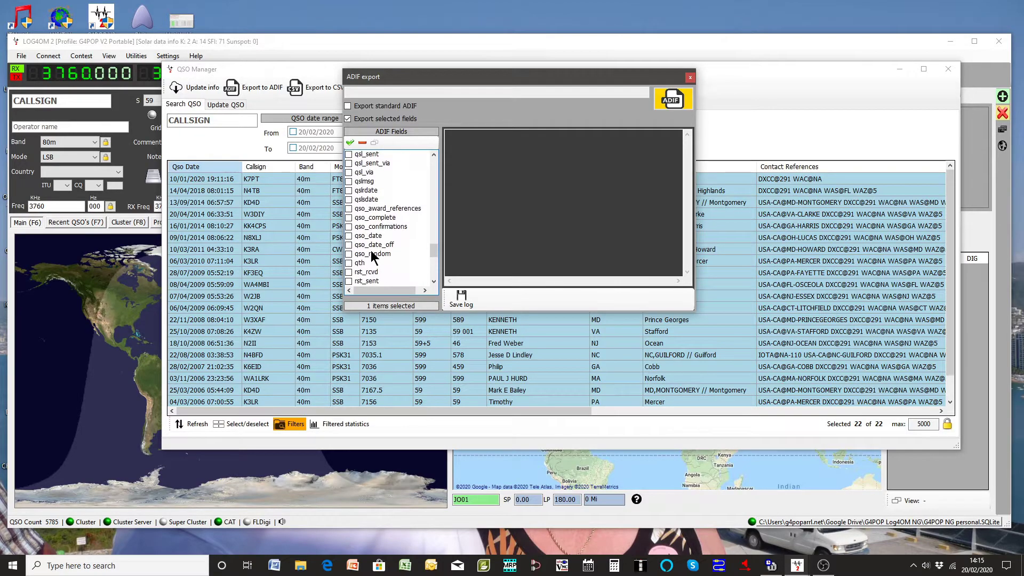
pyautogui.click(347, 237)
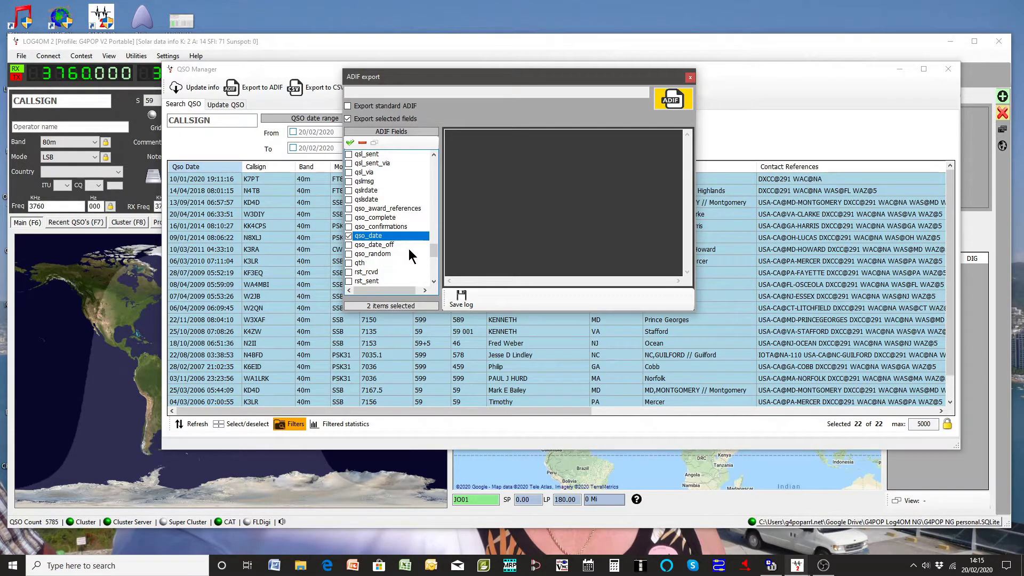
# Add the mode field to the ADIF export selection.
pyautogui.scroll(9, 408, 254)
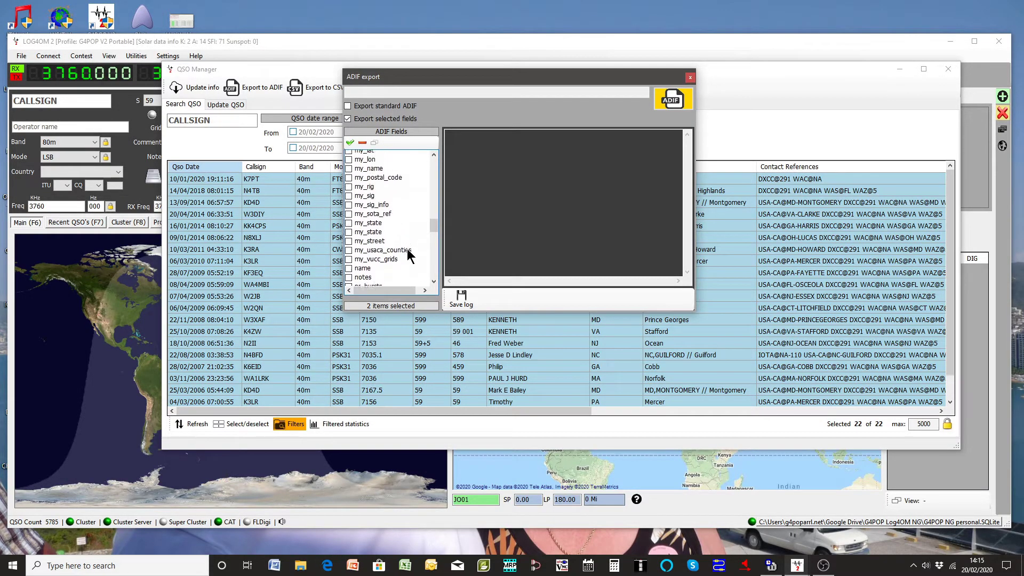
pyautogui.scroll(10, 408, 255)
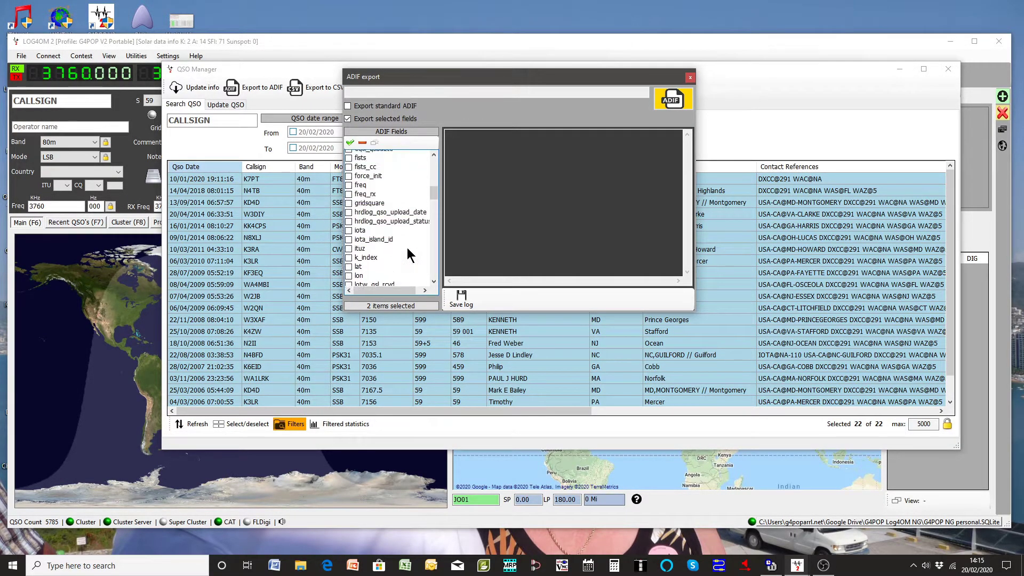
pyautogui.scroll(-13, 407, 248)
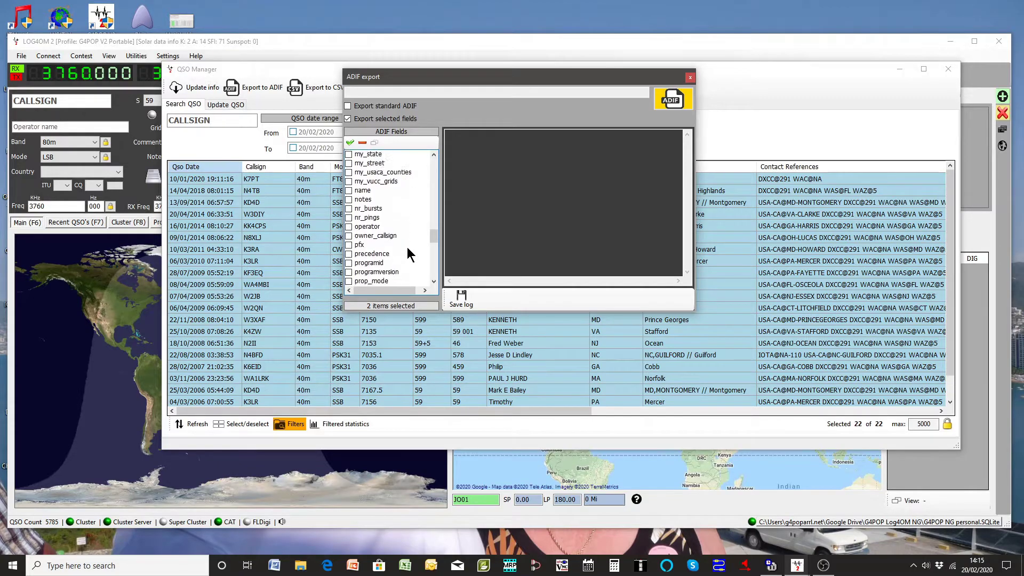
pyautogui.scroll(3, 408, 251)
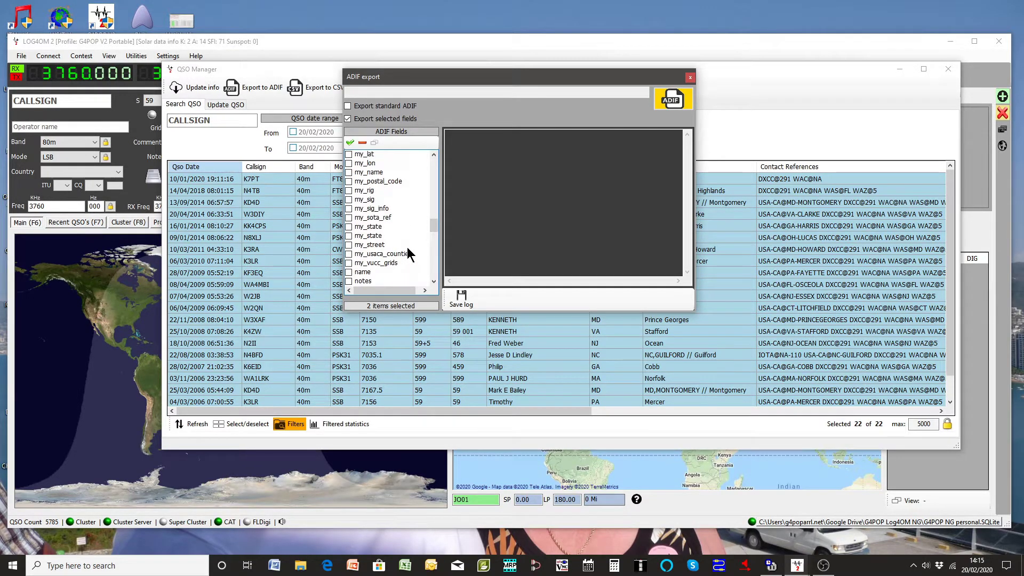
pyautogui.scroll(8, 407, 251)
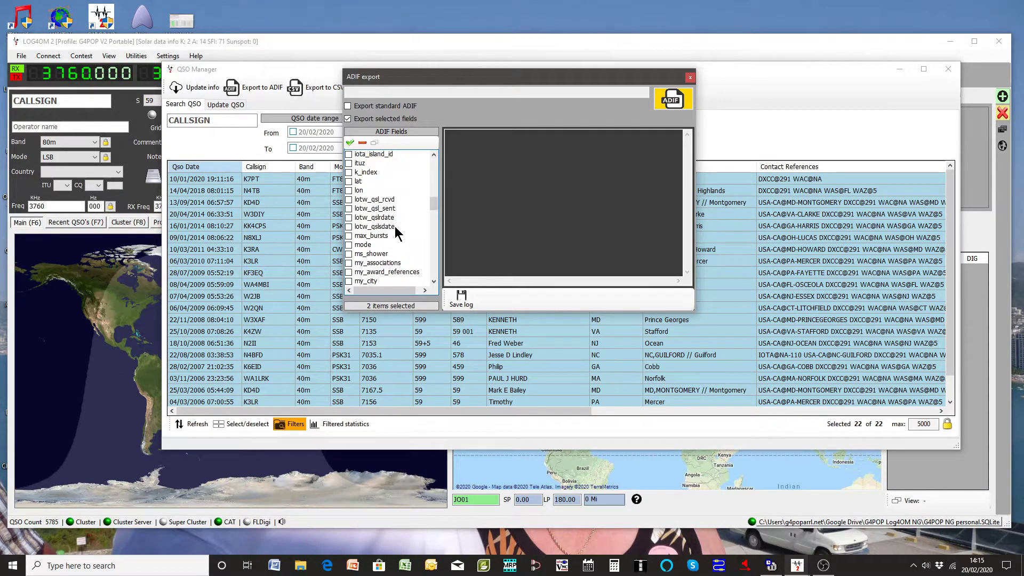
pyautogui.click(347, 245)
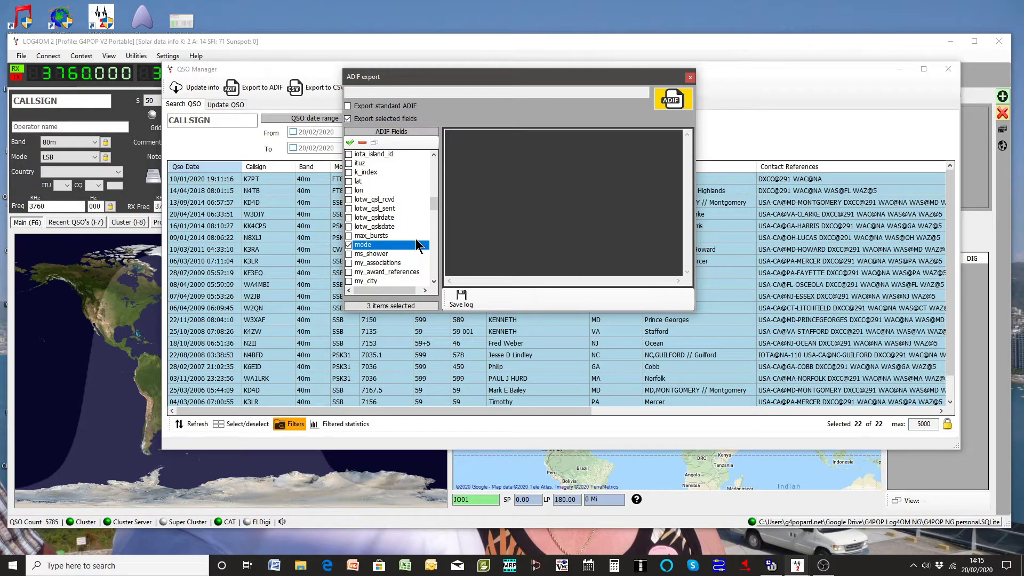
# Export the selected contacts to the Desktop as Log4OM_ADIF_20200220141545.adi, and close the export and QSO Manager windows.
pyautogui.click(673, 99)
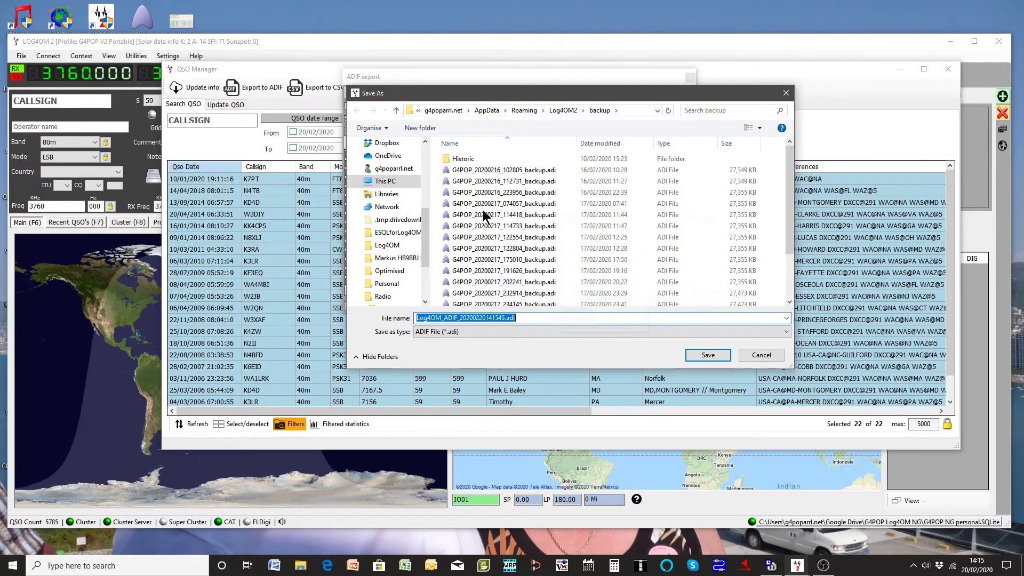
pyautogui.scroll(5, 425, 229)
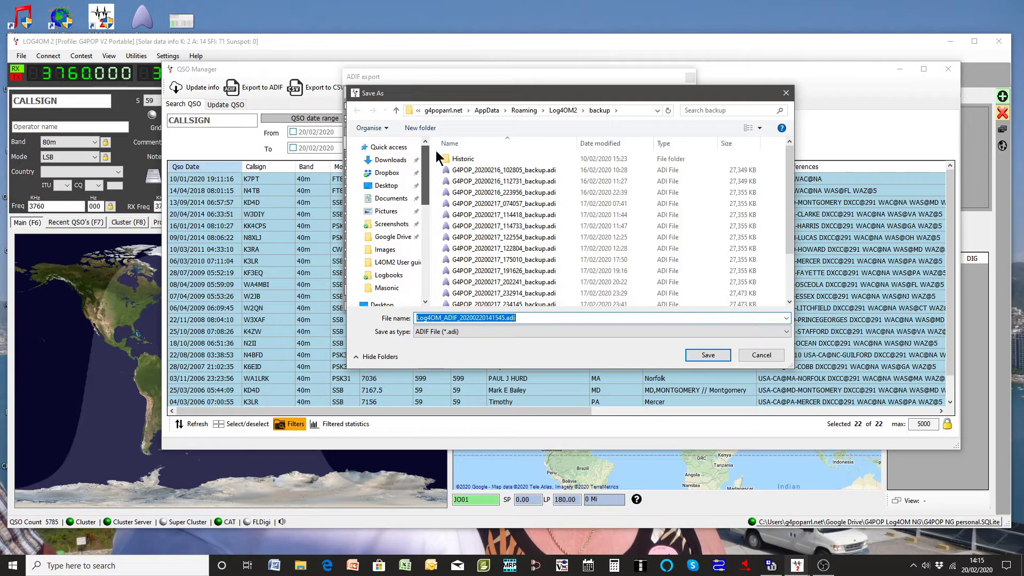
pyautogui.click(386, 187)
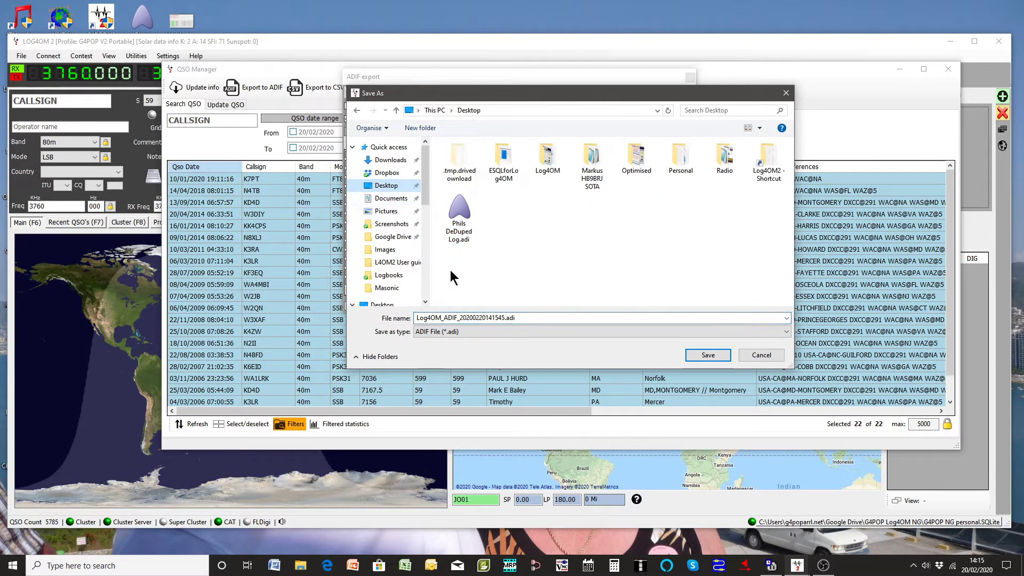
pyautogui.click(708, 355)
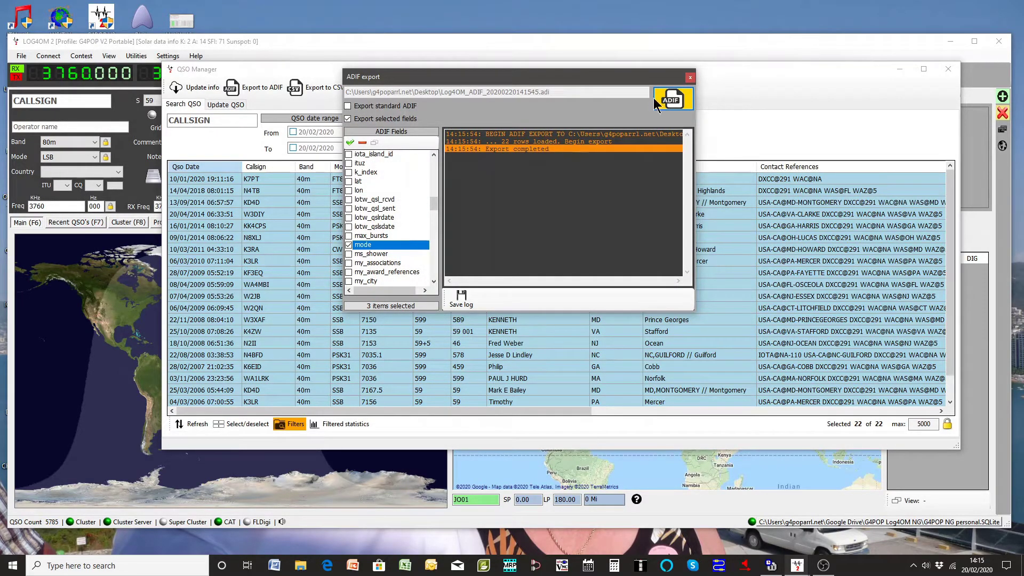
pyautogui.click(689, 77)
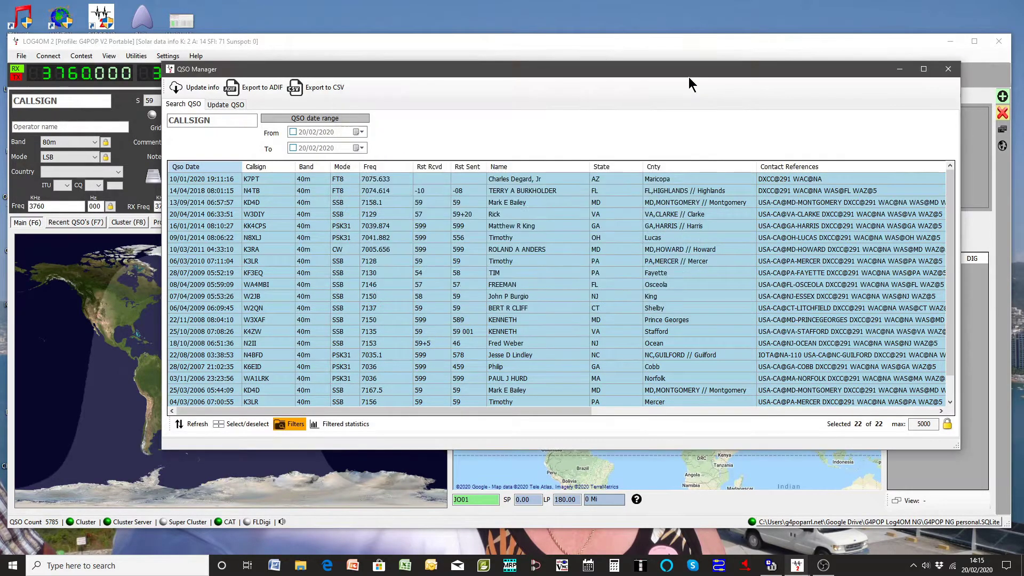
pyautogui.click(948, 69)
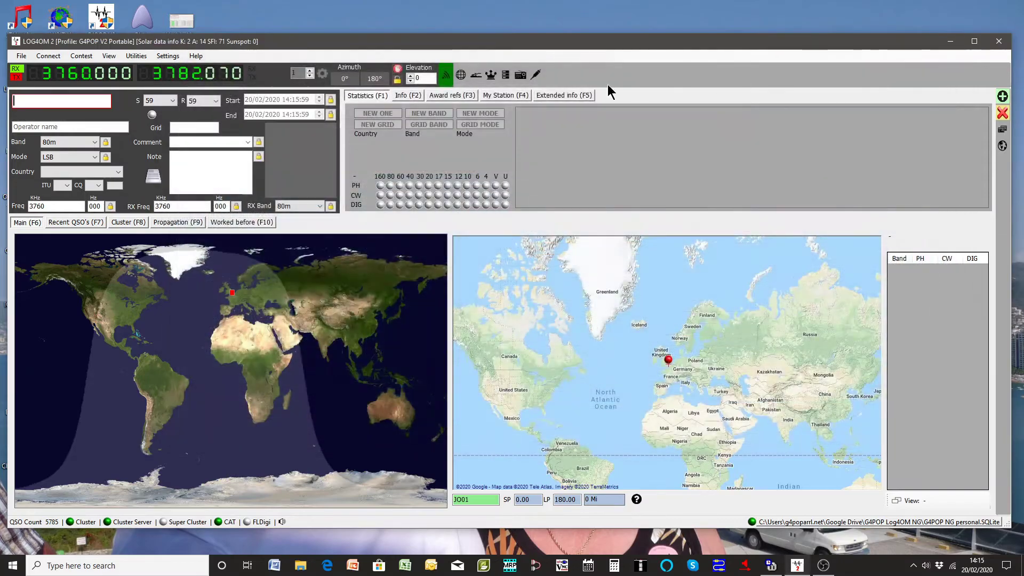
# Minimize Log4OM, open the exported ADIF file from the desktop in ADIFMaster to check its fields, and close it.
pyautogui.click(951, 46)
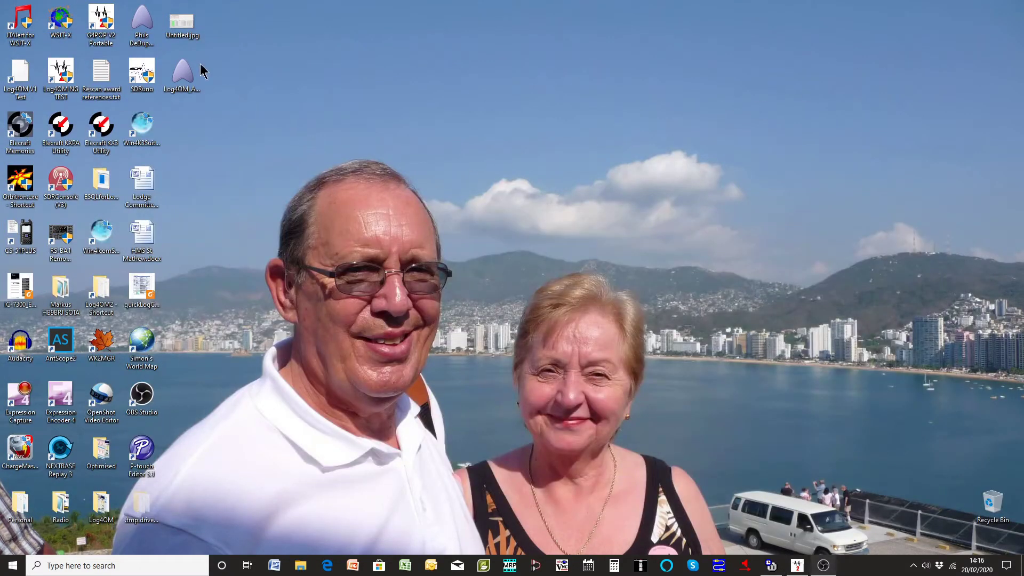
pyautogui.click(184, 75)
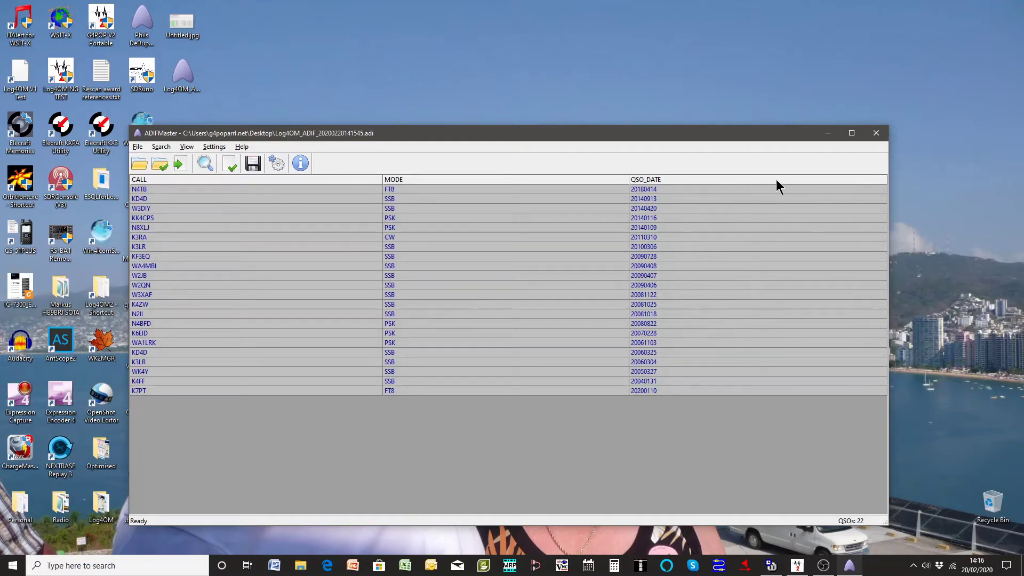
pyautogui.click(876, 132)
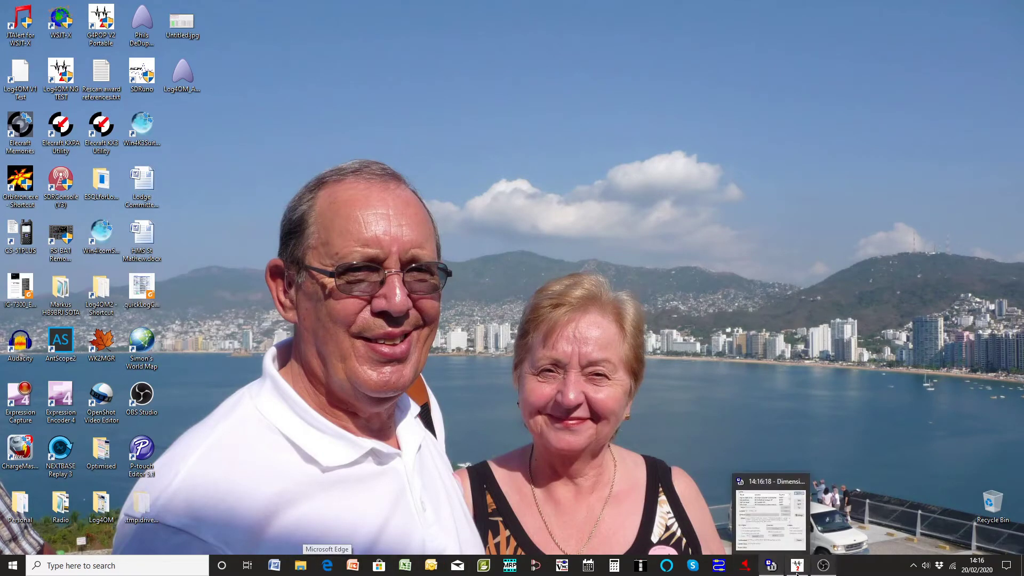
# Switch back to Log4OM and view the filter options for the recent QSOs list without adding a condition.
pyautogui.click(796, 565)
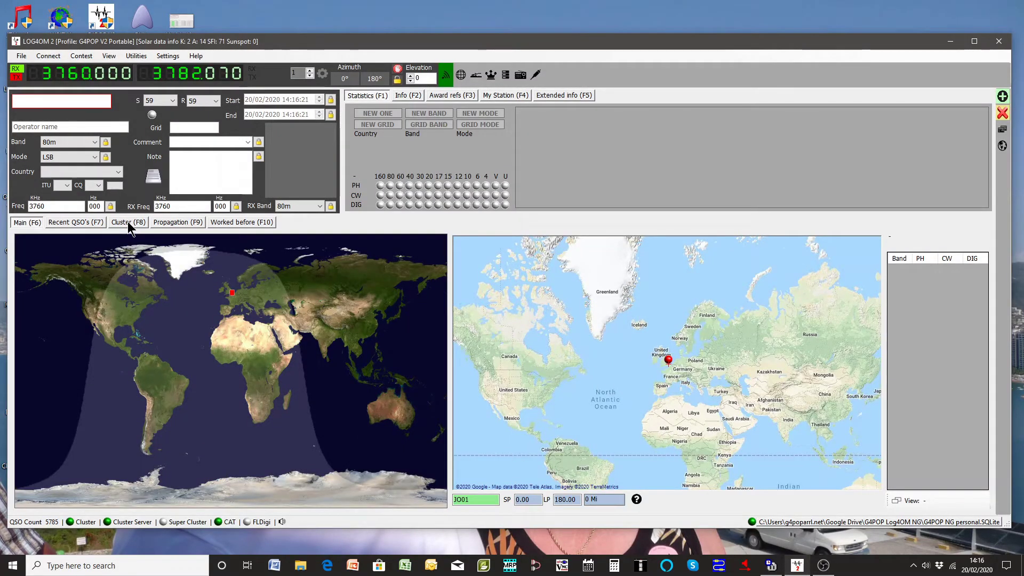
pyautogui.click(92, 222)
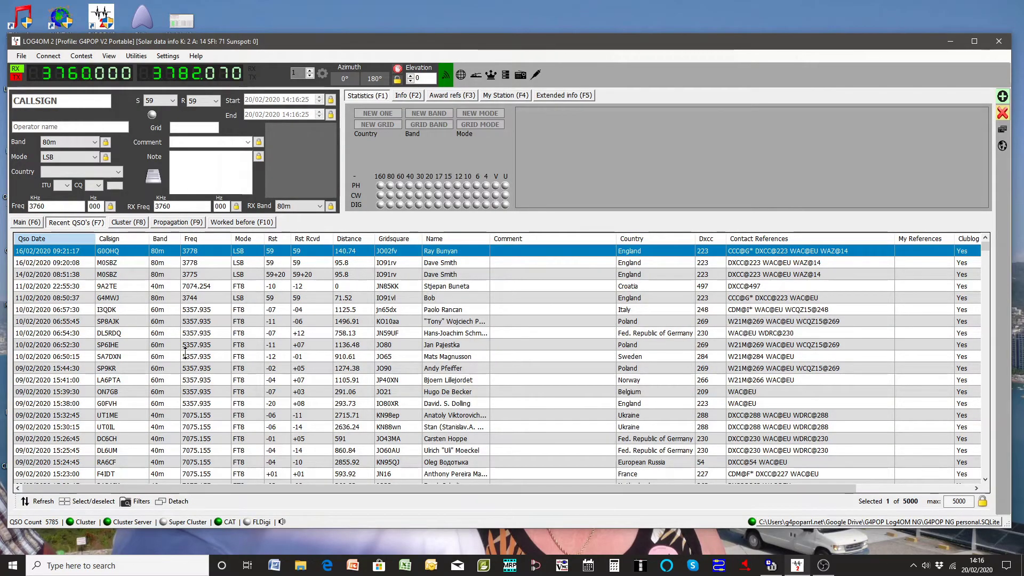
pyautogui.click(138, 501)
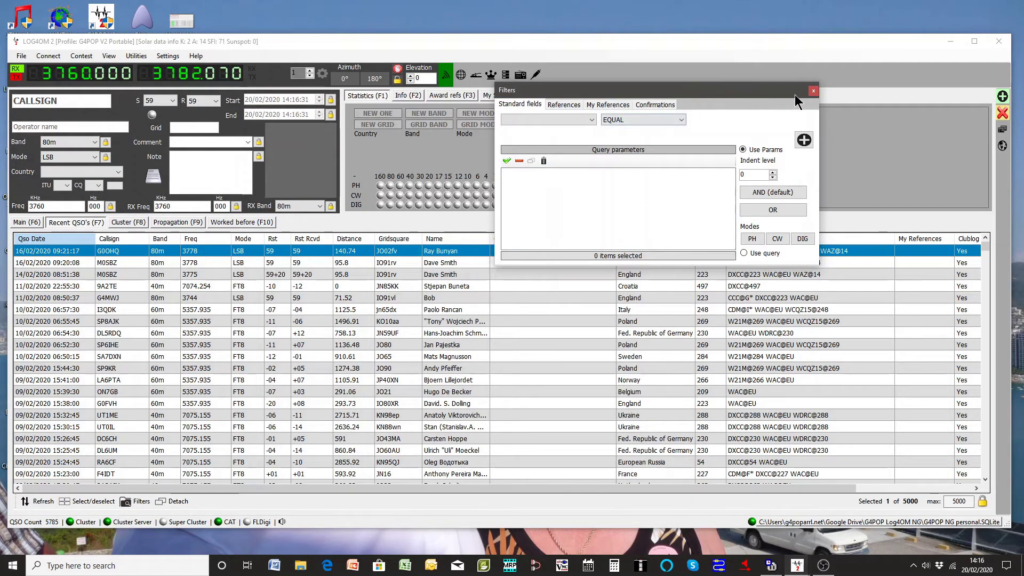
pyautogui.click(813, 91)
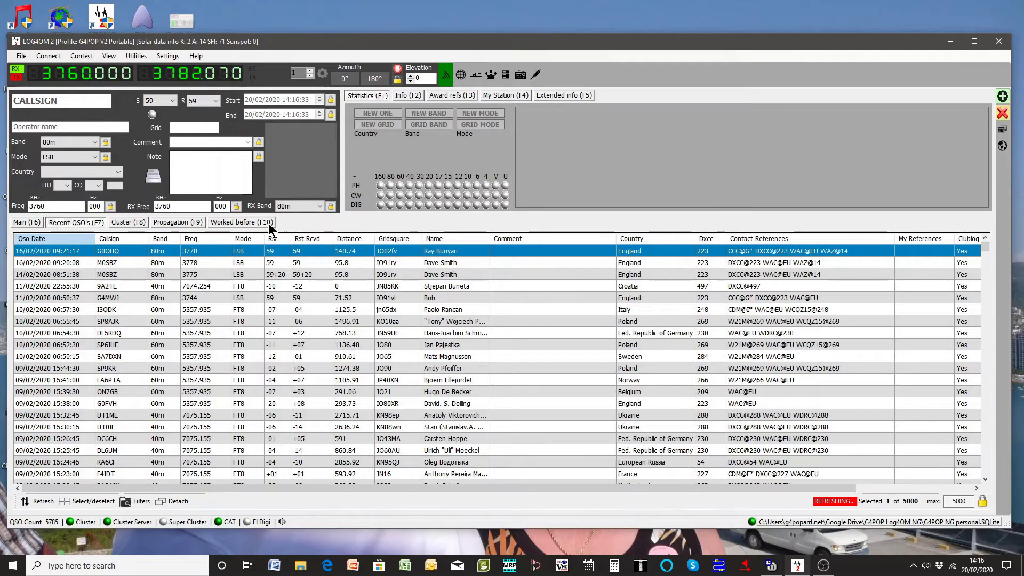
# Look up the worked-before contacts for callsign OZ1W.
pyautogui.click(234, 220)
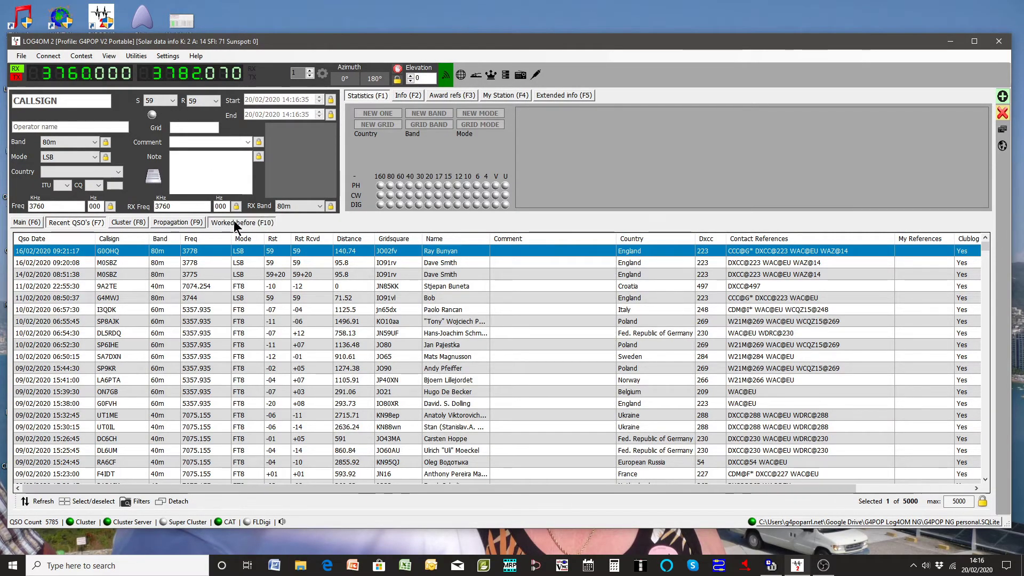
pyautogui.click(46, 96)
pyautogui.write('0')
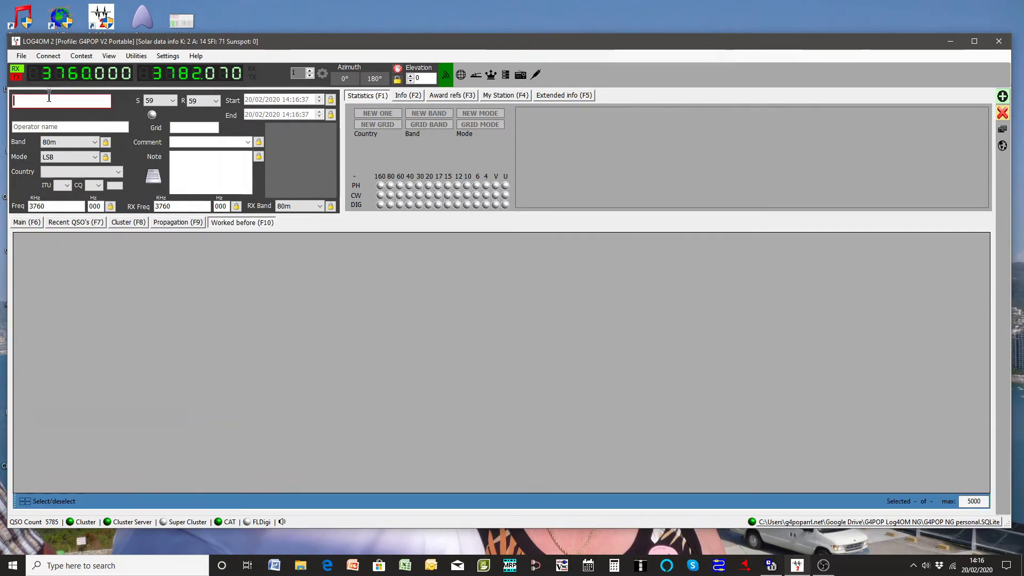
pyautogui.write('Z1W')
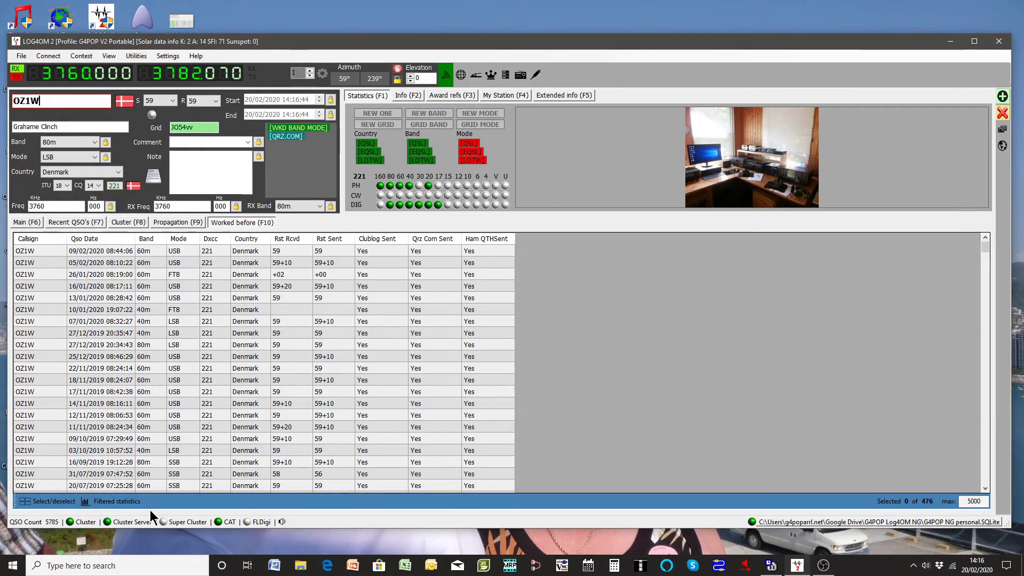
# View the filtered statistics for the worked-before contacts, and return to the main map view.
pyautogui.click(114, 502)
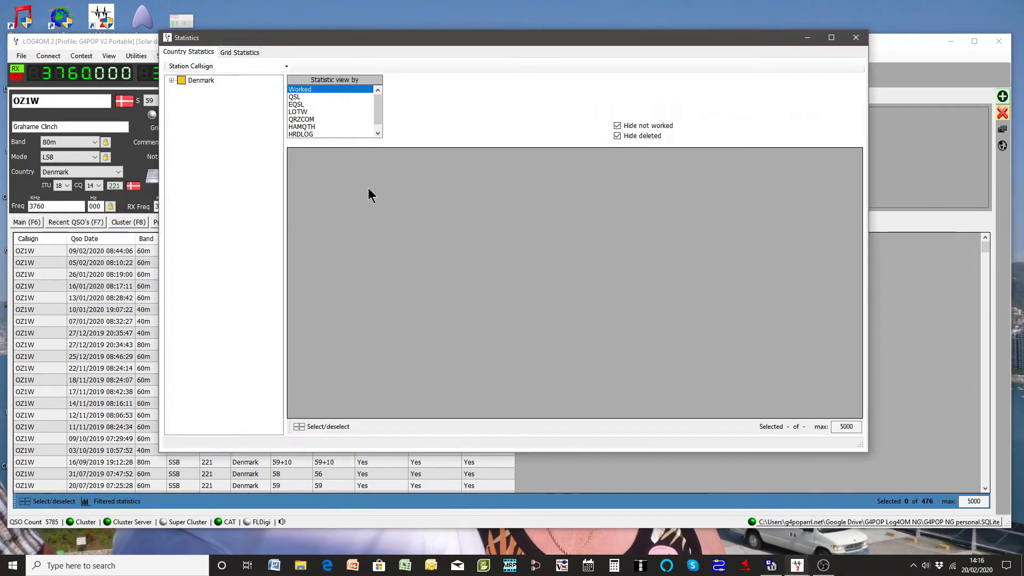
pyautogui.click(854, 37)
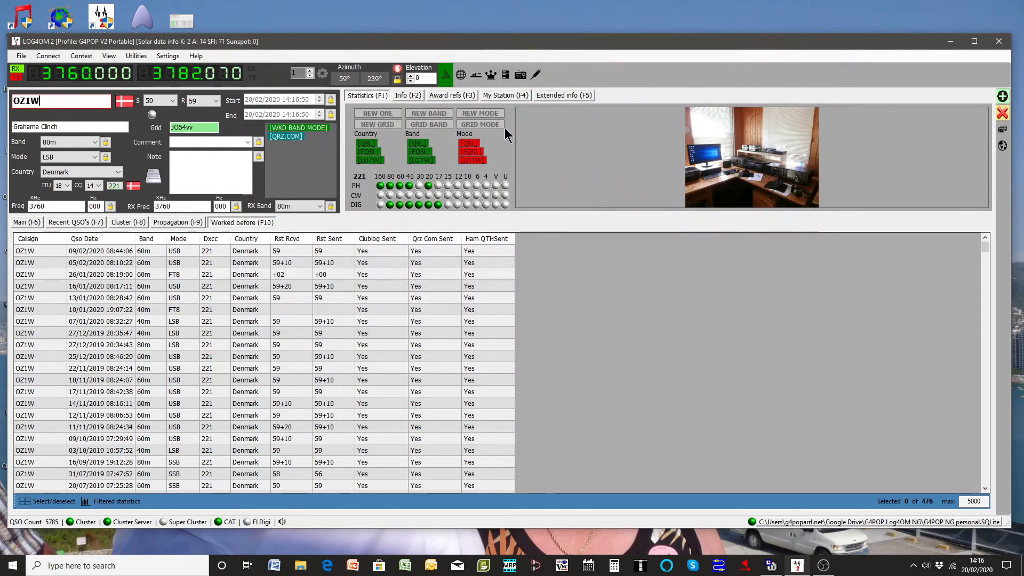
pyautogui.click(74, 222)
pyautogui.click(34, 223)
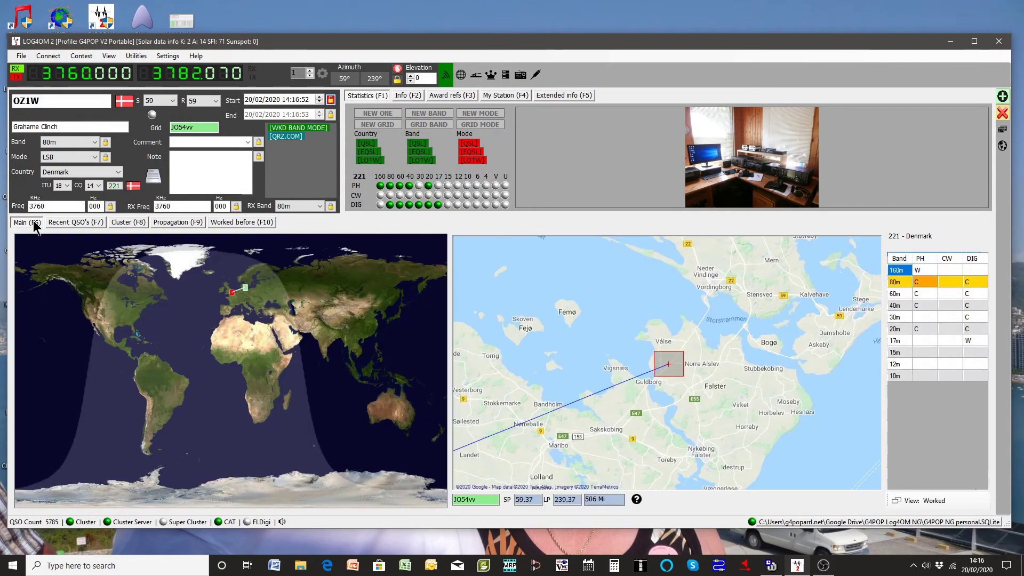